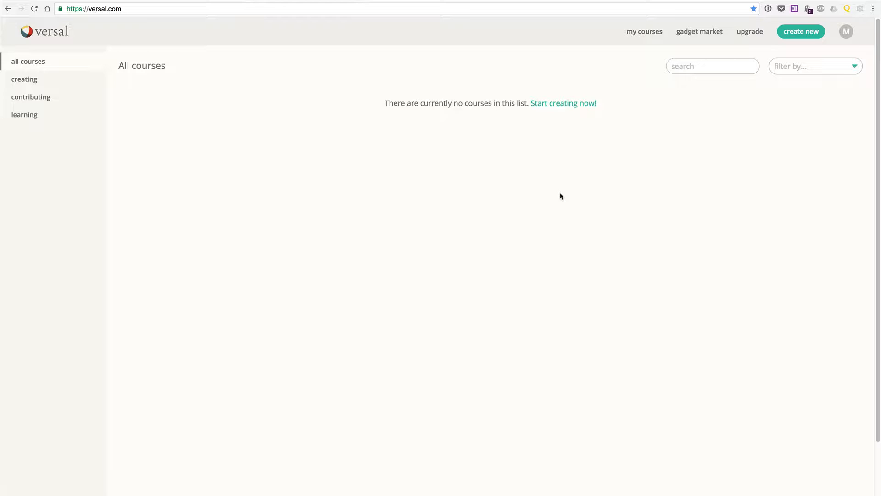
- Switch to the organization account and open the Active Learning Group 1 course for editing
{"action": "left_click", "coordinate": [846, 32]}
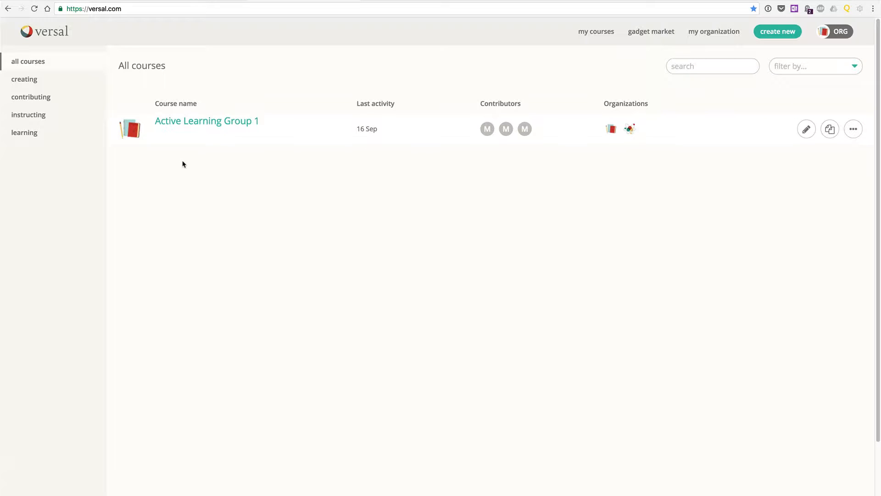
{"action": "left_click", "coordinate": [196, 121]}
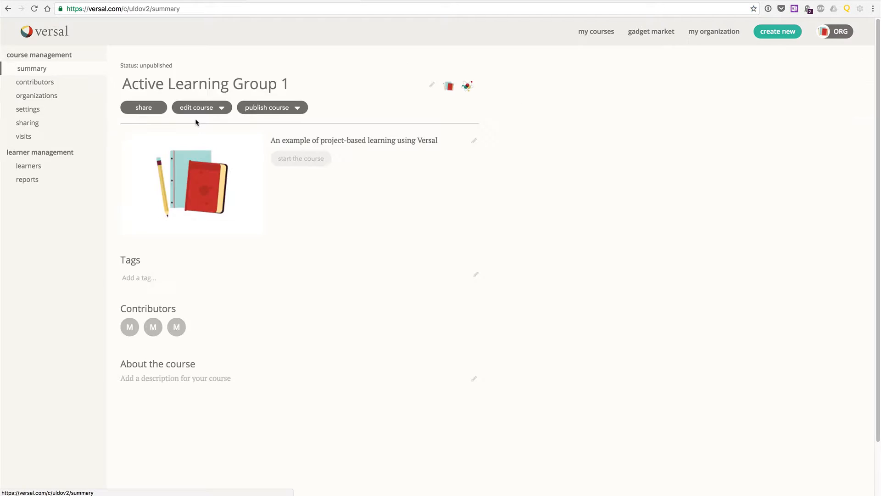
{"action": "left_click", "coordinate": [196, 108]}
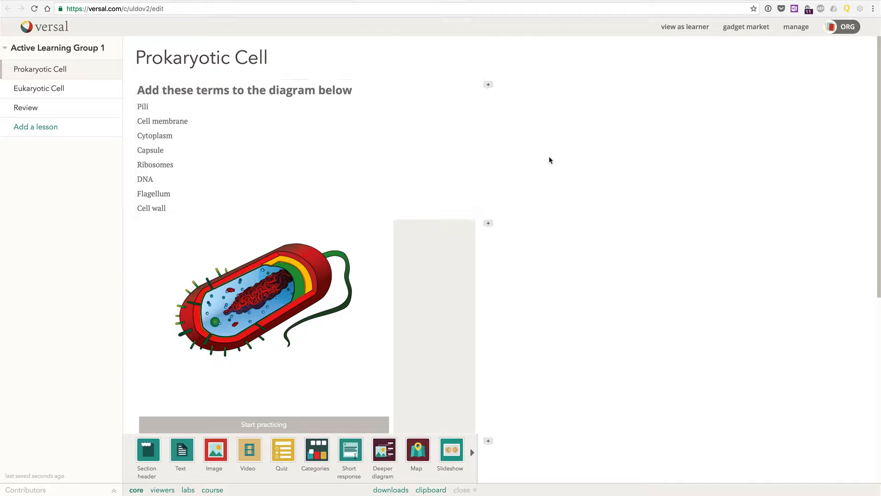
- Add a DNA label at the red strands in the prokaryotic cell diagram and move it above the cell's upper-left side
{"action": "scroll", "coordinate": [547, 163], "scroll_direction": "down", "scroll_amount": 2}
{"action": "scroll", "coordinate": [546, 164], "scroll_direction": "up", "scroll_amount": 2}
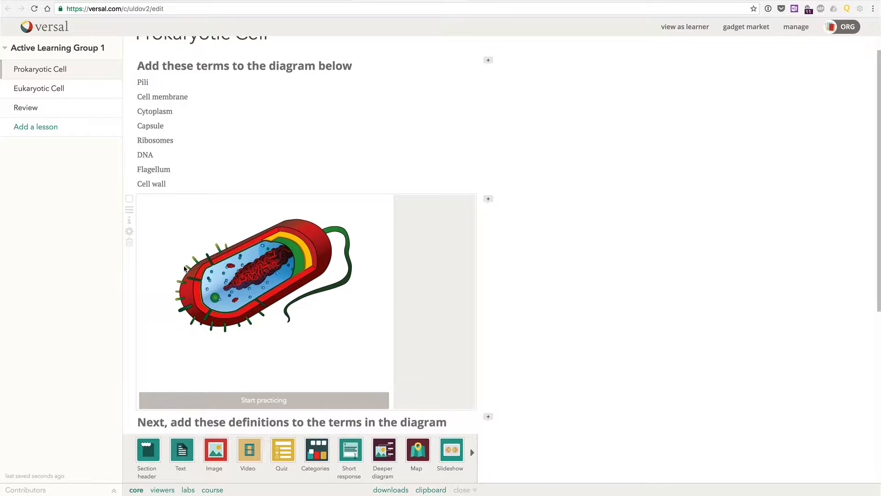
{"action": "left_click", "coordinate": [129, 233]}
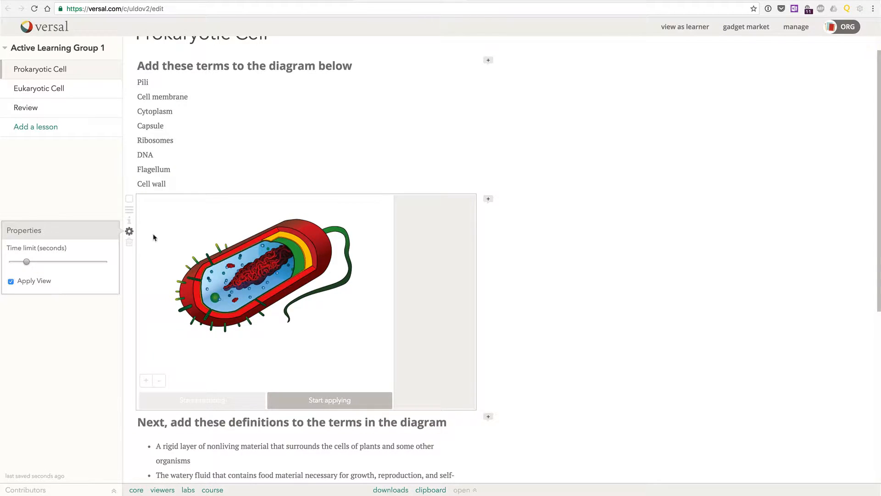
{"action": "left_click", "coordinate": [262, 271]}
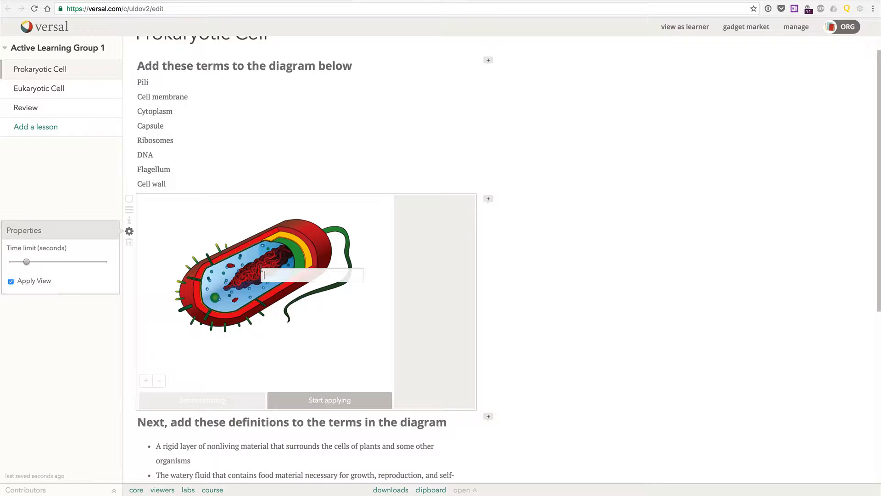
{"action": "type", "text": "DNA"}
{"action": "key", "text": "Return"}
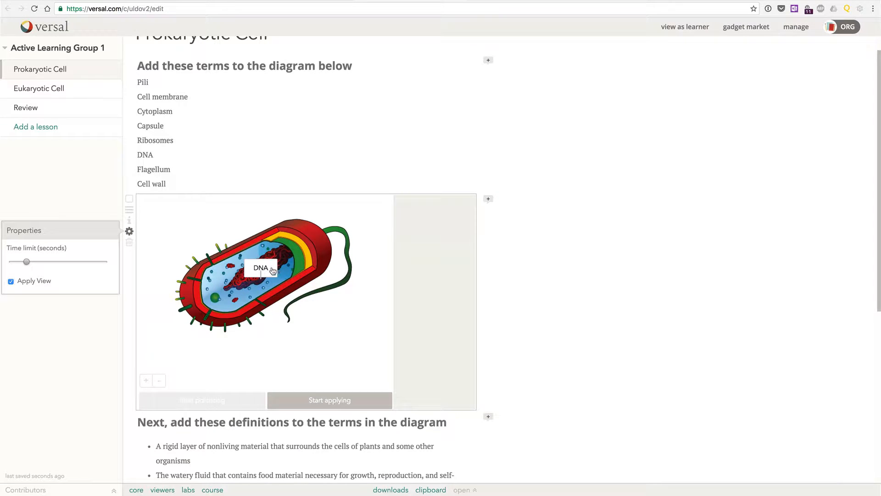
{"action": "left_click_drag", "start_coordinate": [270, 271], "coordinate": [218, 229]}
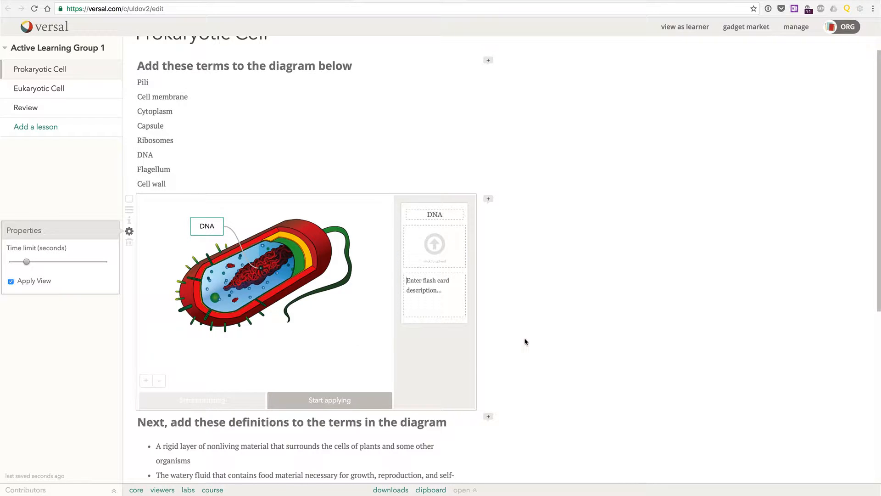
- Copy the "double-stranded, helical nucleic acid molecule" definition into the DNA label's flash card description and view the finished card
{"action": "scroll", "coordinate": [526, 341], "scroll_direction": "down", "scroll_amount": 5}
{"action": "scroll", "coordinate": [525, 342], "scroll_direction": "down", "scroll_amount": 3}
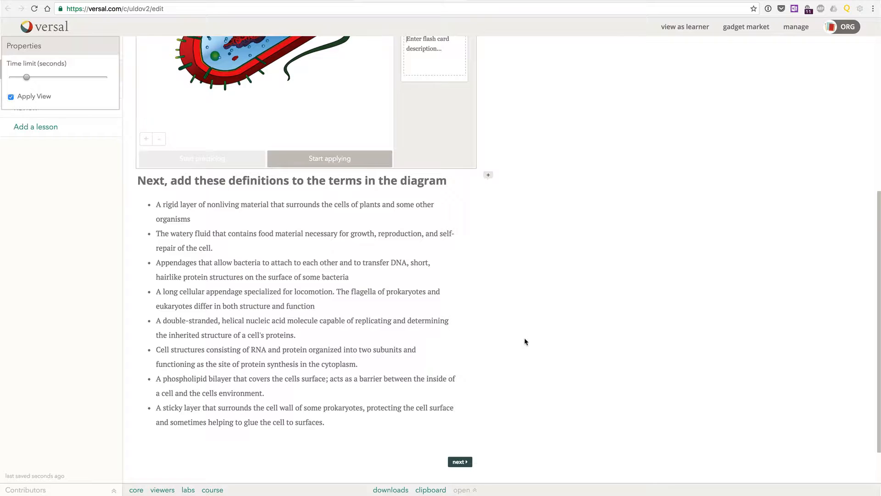
{"action": "left_click_drag", "start_coordinate": [156, 321], "coordinate": [296, 332]}
{"action": "key", "text": "ctrl+c"}
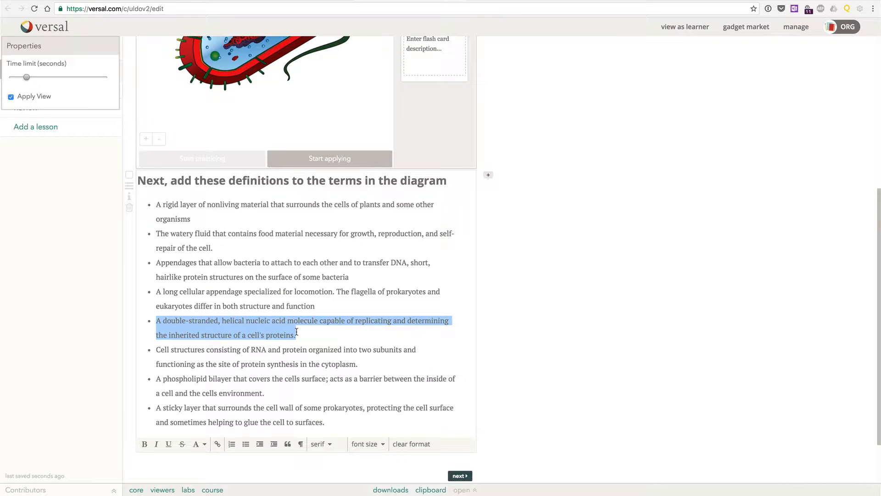
{"action": "left_click", "coordinate": [523, 263]}
{"action": "scroll", "coordinate": [508, 269], "scroll_direction": "up", "scroll_amount": 5}
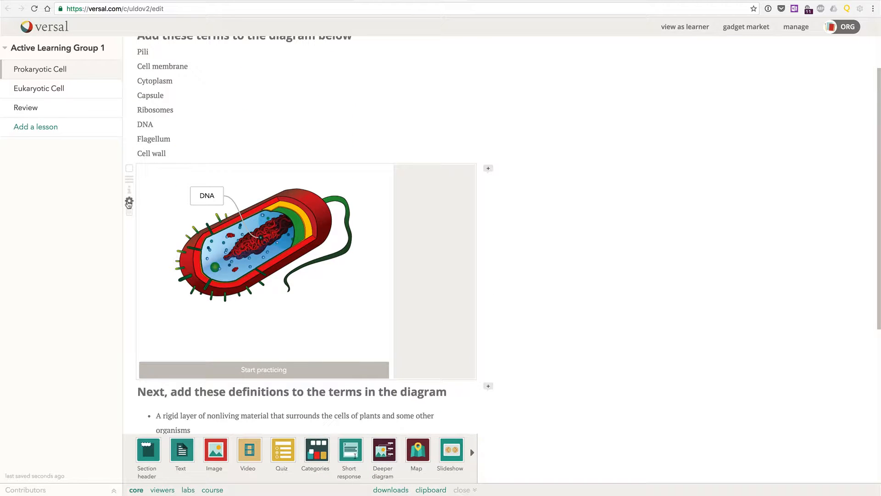
{"action": "left_click", "coordinate": [129, 202]}
{"action": "left_click", "coordinate": [200, 198]}
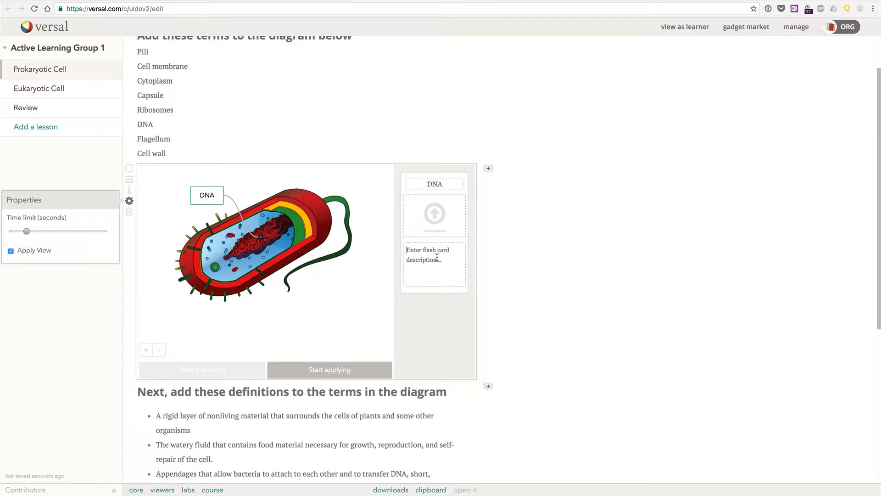
{"action": "key", "text": "ctrl+v"}
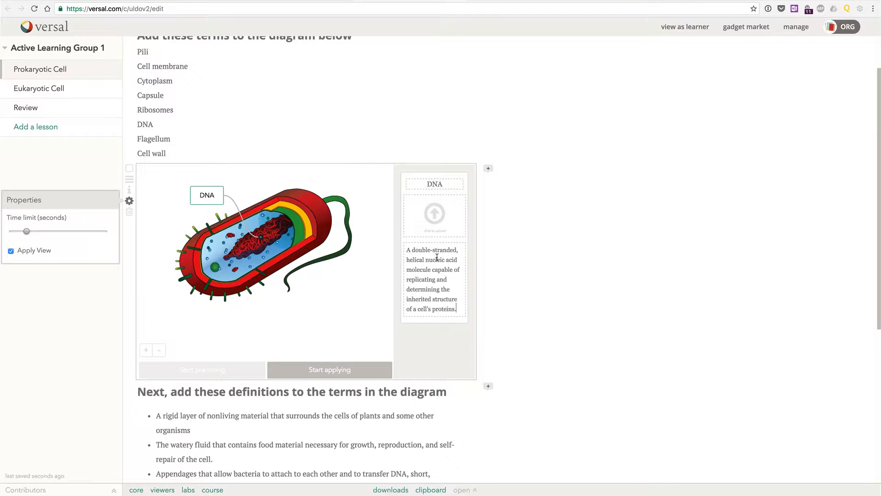
{"action": "left_click", "coordinate": [494, 253]}
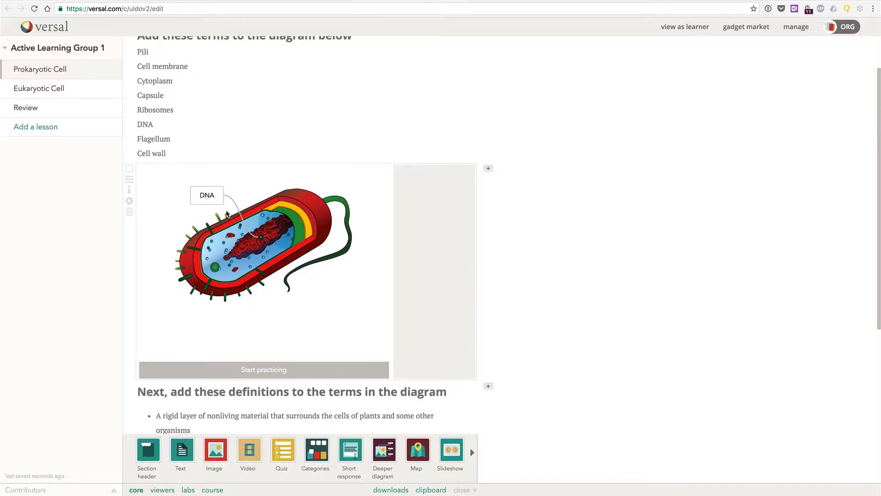
{"action": "left_click", "coordinate": [208, 197]}
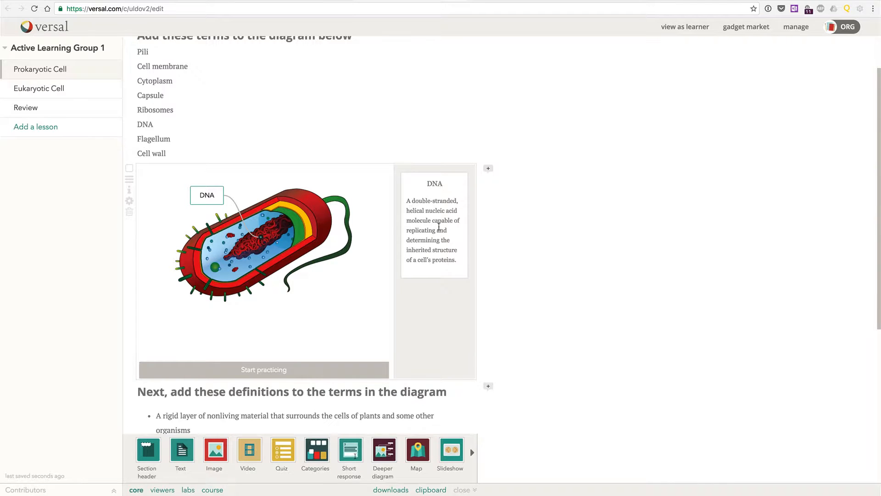
- Add a Flagellum label at the green tail in the prokaryotic cell diagram and move it above the cell
{"action": "scroll", "coordinate": [307, 226], "scroll_direction": "down", "scroll_amount": 1}
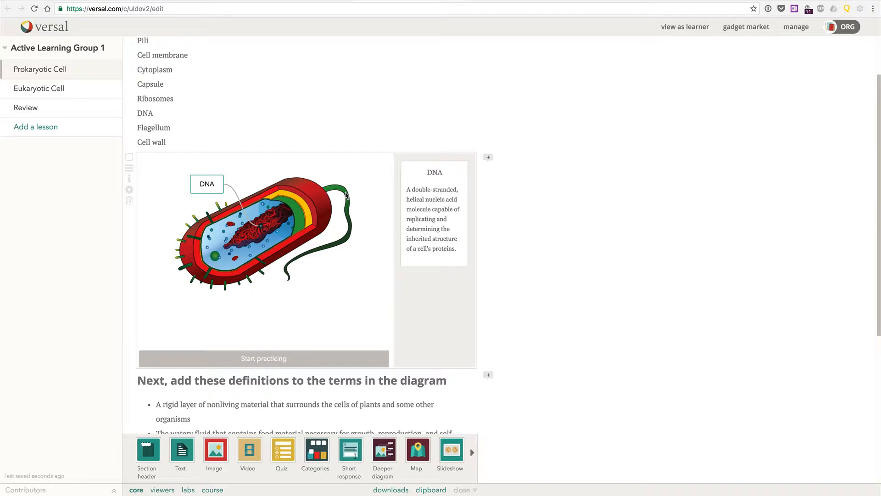
{"action": "left_click", "coordinate": [129, 189]}
{"action": "left_click", "coordinate": [343, 188]}
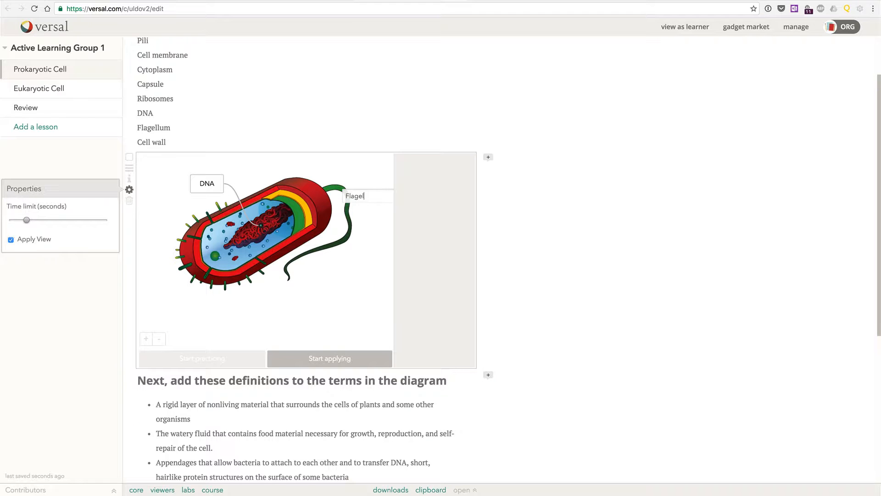
{"action": "key", "text": "Return"}
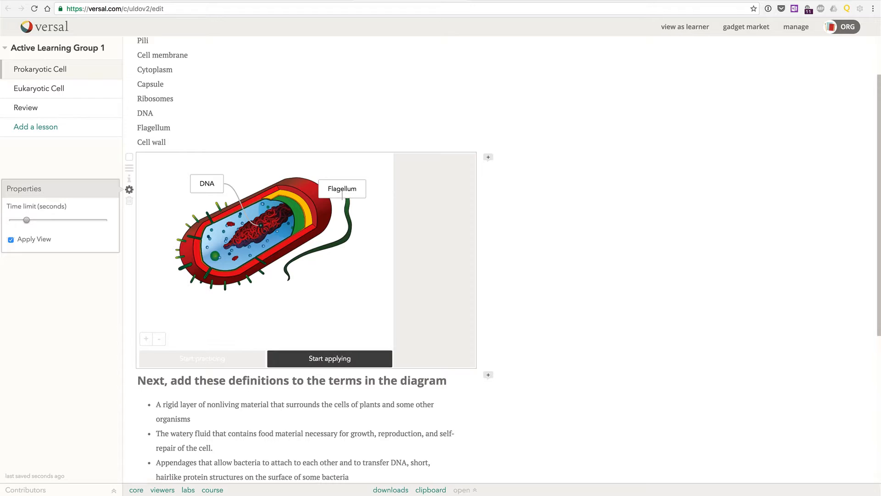
{"action": "left_click_drag", "start_coordinate": [334, 187], "coordinate": [277, 158]}
{"action": "left_click", "coordinate": [277, 159]}
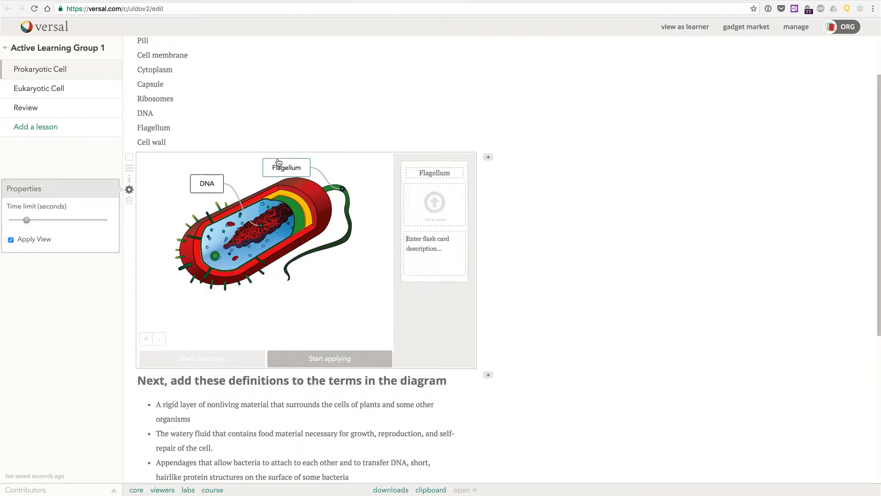
- Copy the "long cellular appendage specialized for locomotion" definition into the Flagellum flash card description and view both labels' cards
{"action": "scroll", "coordinate": [356, 238], "scroll_direction": "down", "scroll_amount": 1}
{"action": "scroll", "coordinate": [356, 237], "scroll_direction": "down", "scroll_amount": 5}
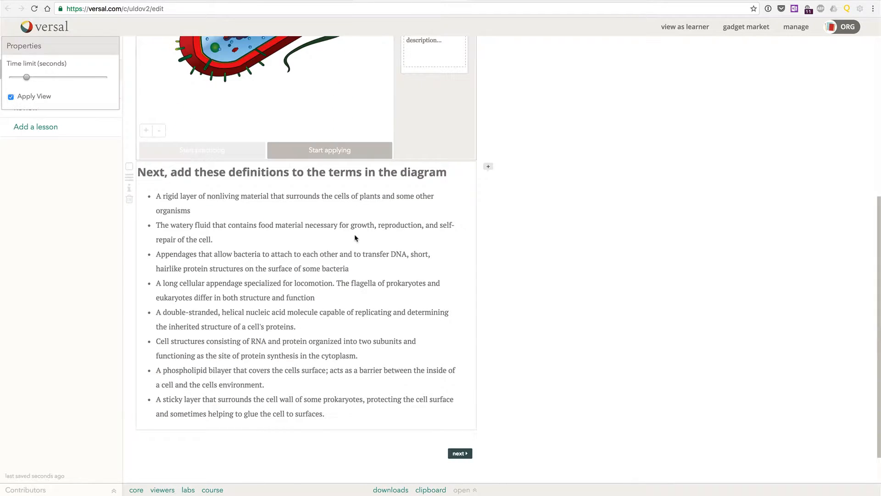
{"action": "left_click", "coordinate": [315, 298]}
{"action": "left_click_drag", "start_coordinate": [316, 299], "coordinate": [157, 283]}
{"action": "key", "text": "super+c"}
{"action": "scroll", "coordinate": [336, 246], "scroll_direction": "up", "scroll_amount": 4}
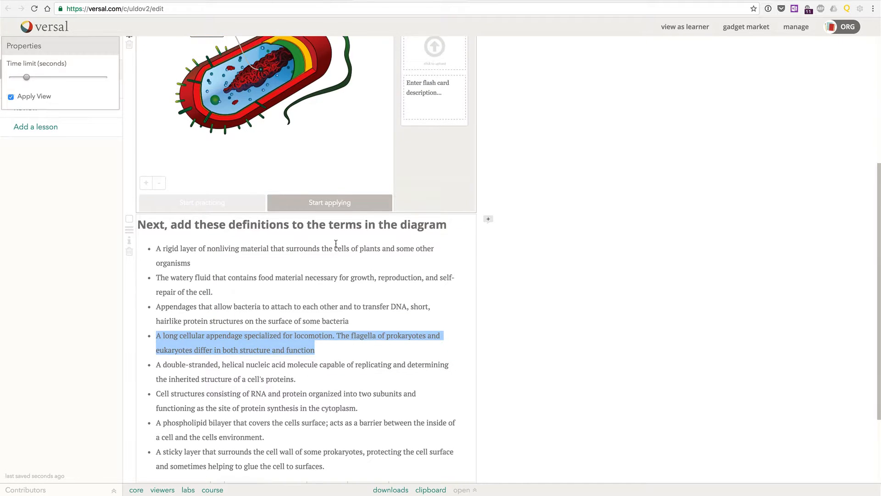
{"action": "left_click", "coordinate": [421, 164]}
{"action": "key", "text": "super+v"}
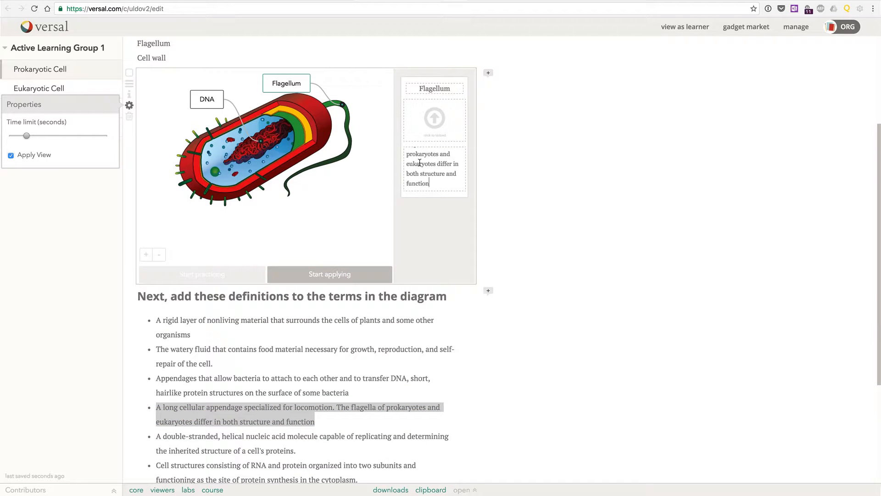
{"action": "left_click", "coordinate": [521, 179]}
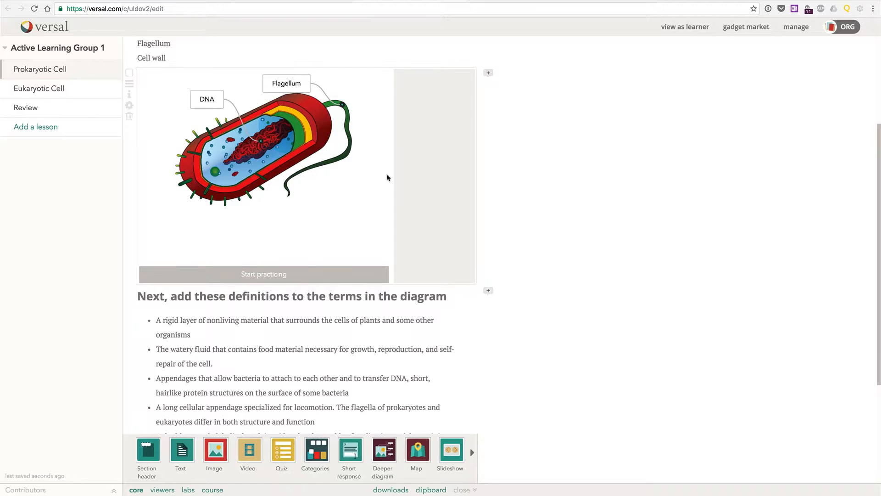
{"action": "left_click", "coordinate": [287, 85]}
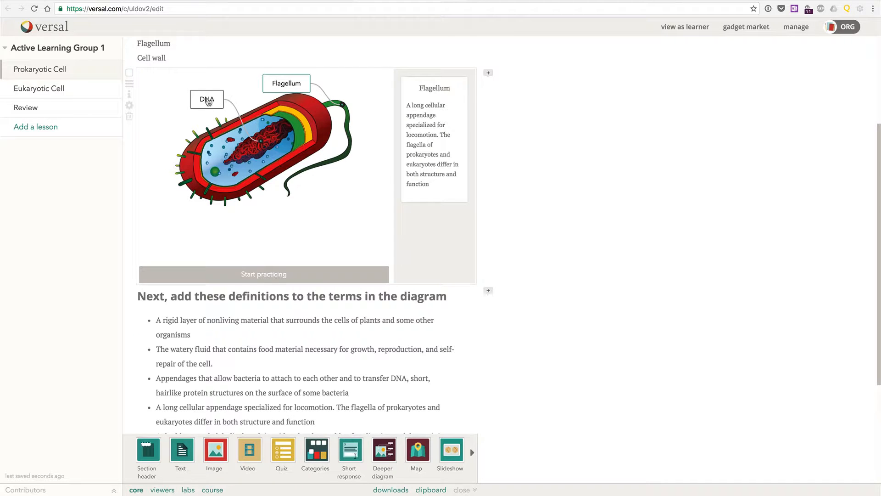
{"action": "left_click", "coordinate": [208, 101]}
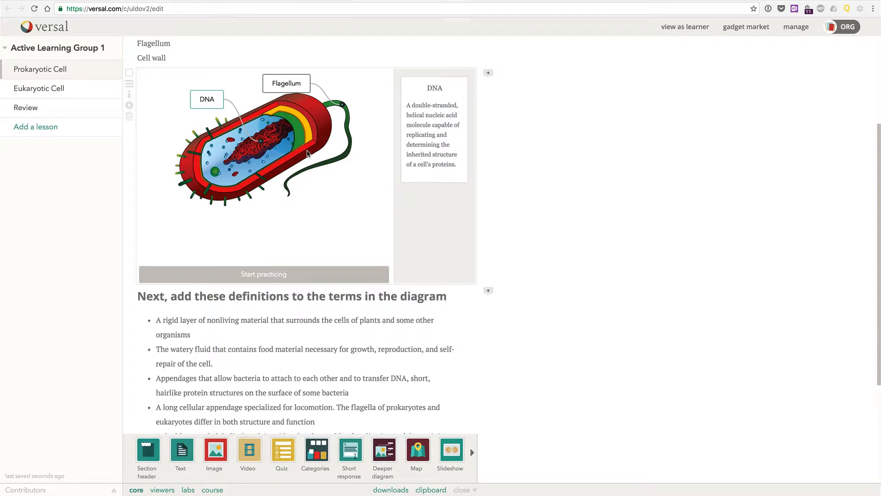
- Open the Eukaryotic Cell lesson and look through its terms, diagram and definitions
{"action": "left_click", "coordinate": [38, 88]}
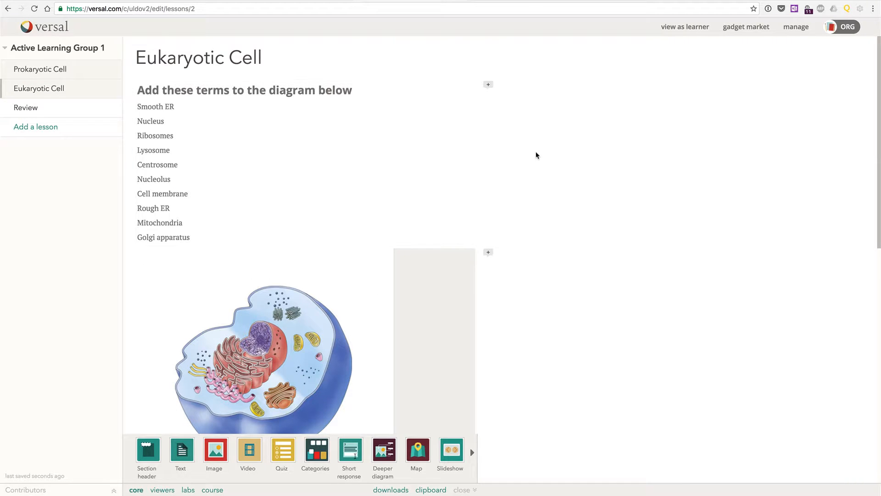
{"action": "scroll", "coordinate": [536, 155], "scroll_direction": "down", "scroll_amount": 5}
{"action": "scroll", "coordinate": [536, 156], "scroll_direction": "down", "scroll_amount": 7}
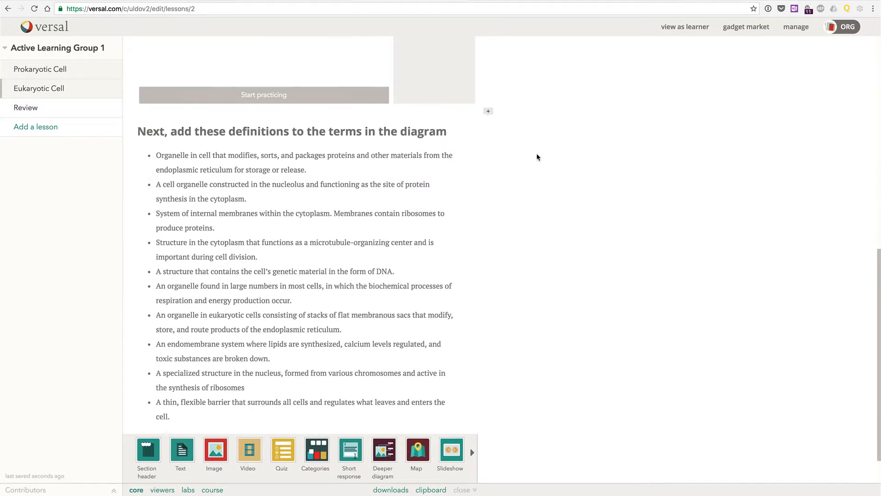
{"action": "scroll", "coordinate": [537, 157], "scroll_direction": "up", "scroll_amount": 10}
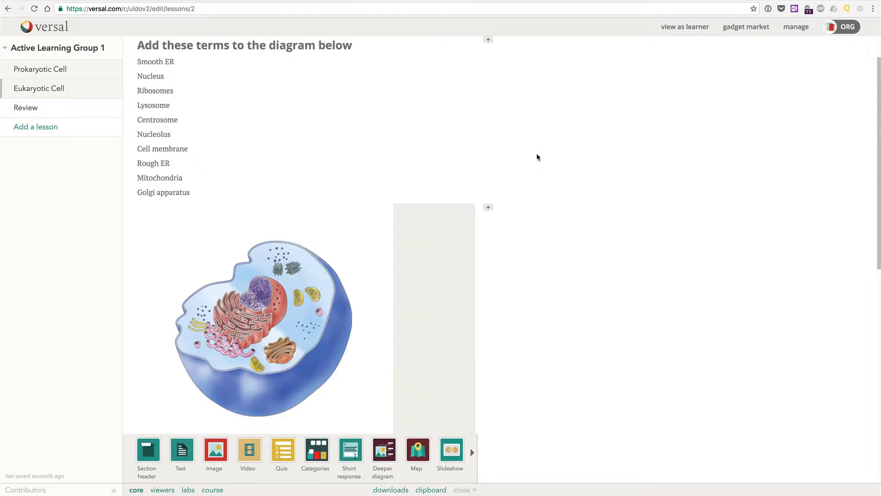
- Add a Categories gadget to the Review lesson below the list of definitions
{"action": "left_click", "coordinate": [23, 108]}
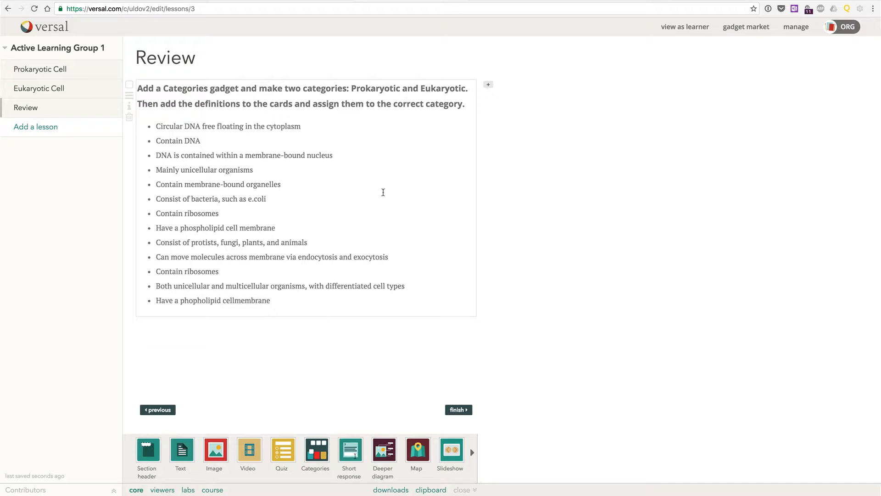
{"action": "mouse_move", "coordinate": [316, 450]}
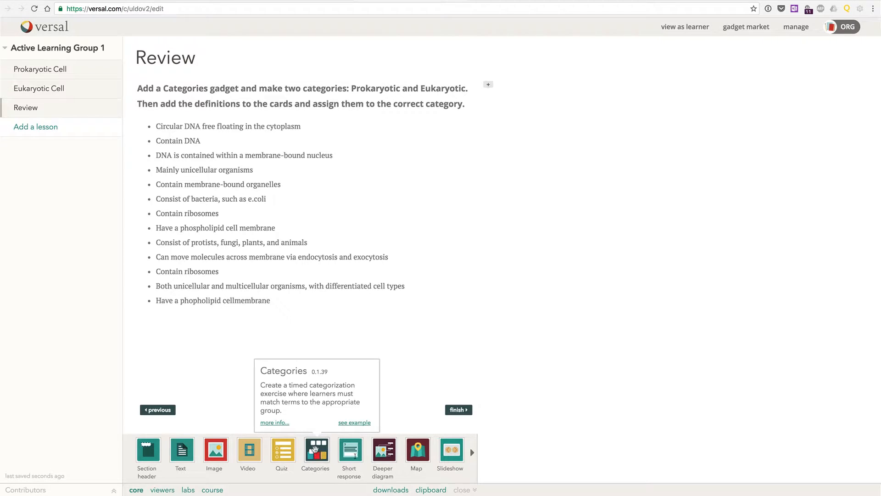
{"action": "left_click", "coordinate": [316, 449]}
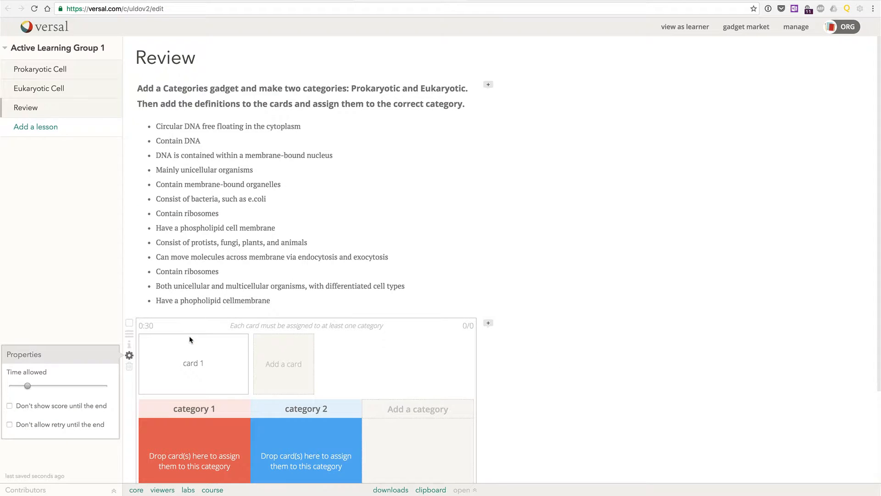
- Name the gadget's first category Prokaryotic and its second category Eukaryotic
{"action": "scroll", "coordinate": [189, 340], "scroll_direction": "down", "scroll_amount": 2}
{"action": "left_click", "coordinate": [195, 347]}
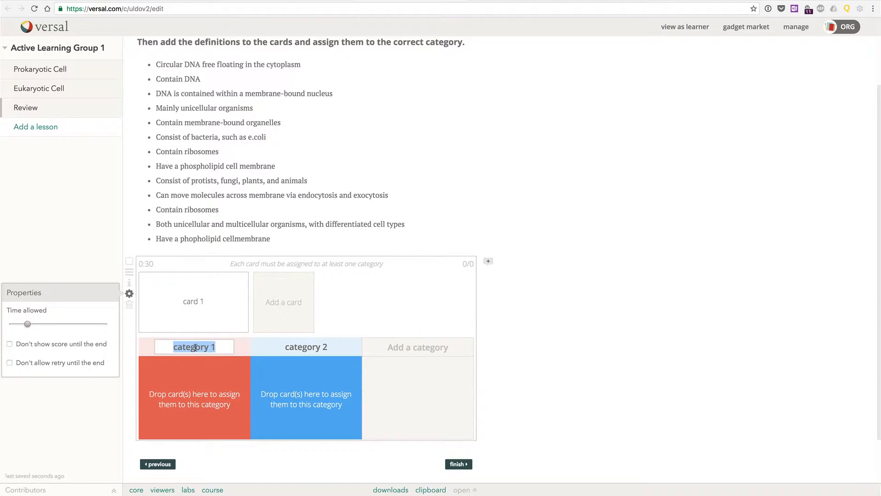
{"action": "type", "text": "Pr"}
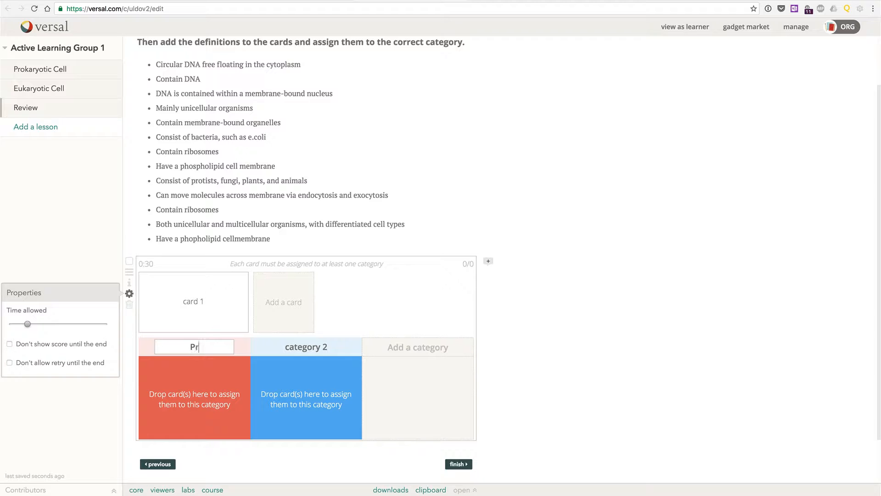
{"action": "type", "text": "okaryotic"}
{"action": "left_click", "coordinate": [305, 347]}
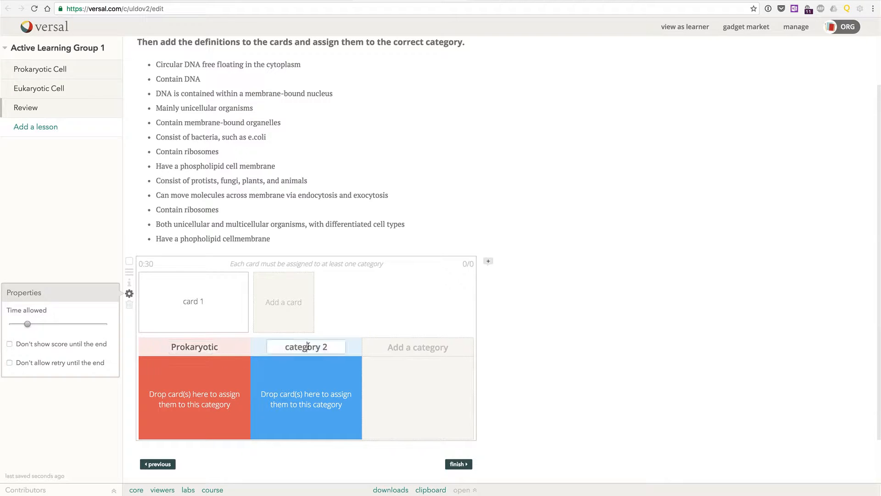
{"action": "type", "text": "Eukaryotic"}
- Copy the definition "Circular DNA free floating in the cytoplasm" into the first card and assign the card to the Prokaryotic category
{"action": "left_click", "coordinate": [225, 310]}
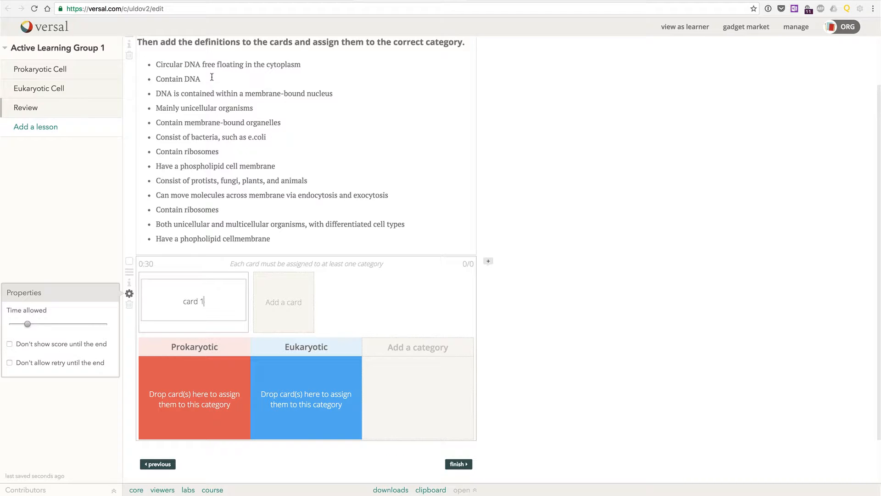
{"action": "left_click_drag", "start_coordinate": [303, 64], "coordinate": [156, 63]}
{"action": "key", "text": "super+c"}
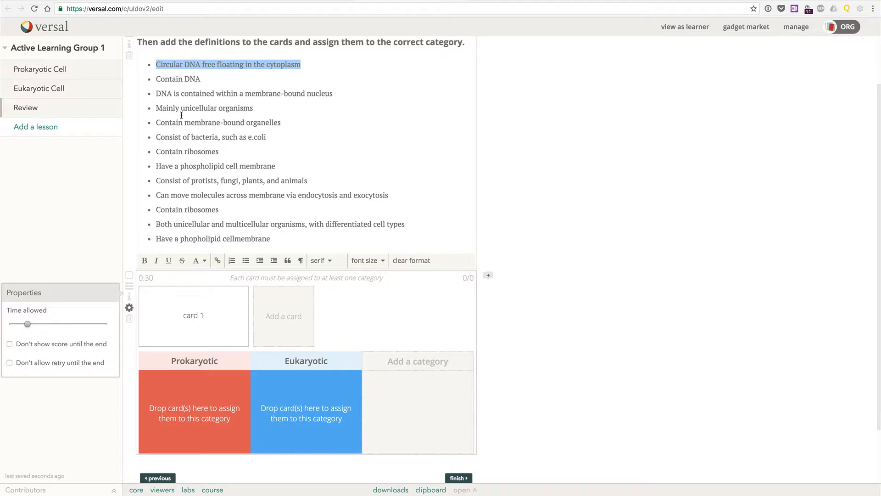
{"action": "left_click", "coordinate": [202, 316]}
{"action": "key", "text": "super+v"}
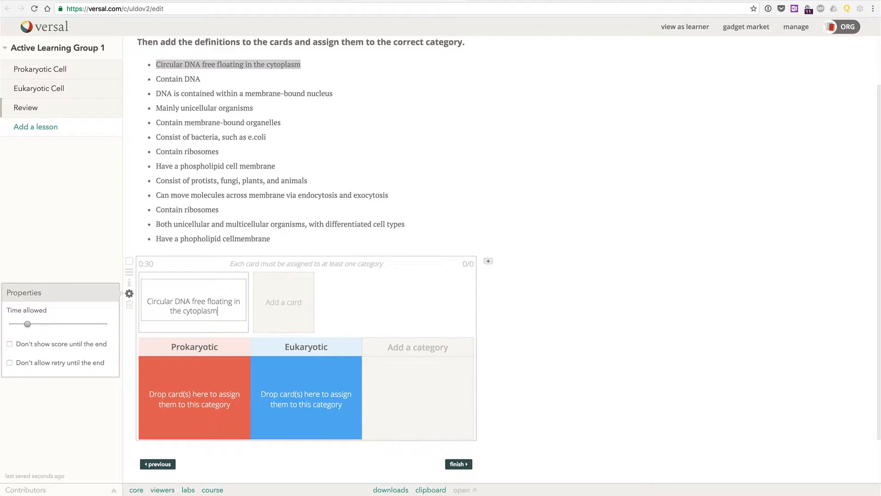
{"action": "left_click", "coordinate": [191, 328]}
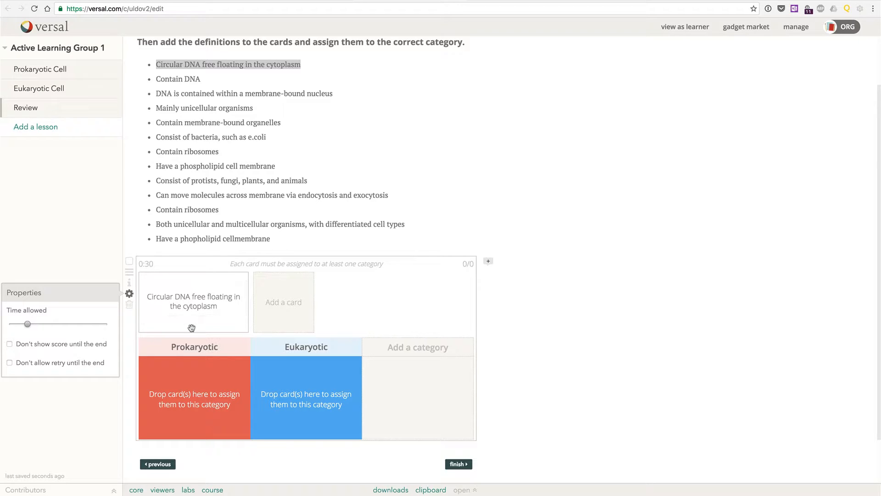
{"action": "left_click_drag", "start_coordinate": [191, 328], "coordinate": [197, 421]}
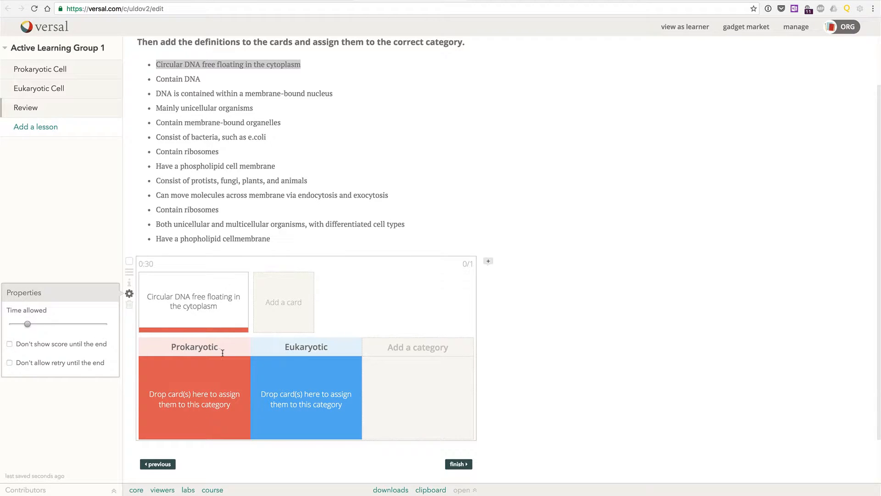
{"action": "left_click", "coordinate": [482, 344]}
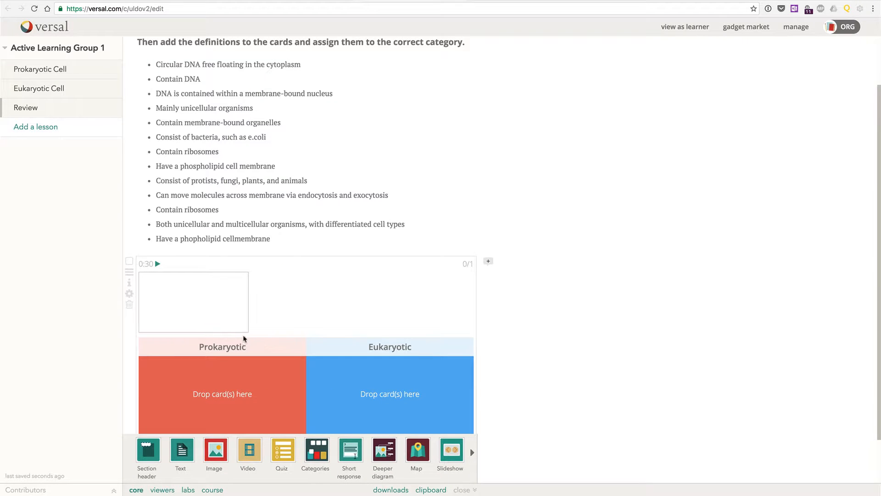
- Leave the lesson editor for the list of all courses and clone Active Learning Group 1 twice
{"action": "left_click", "coordinate": [50, 50]}
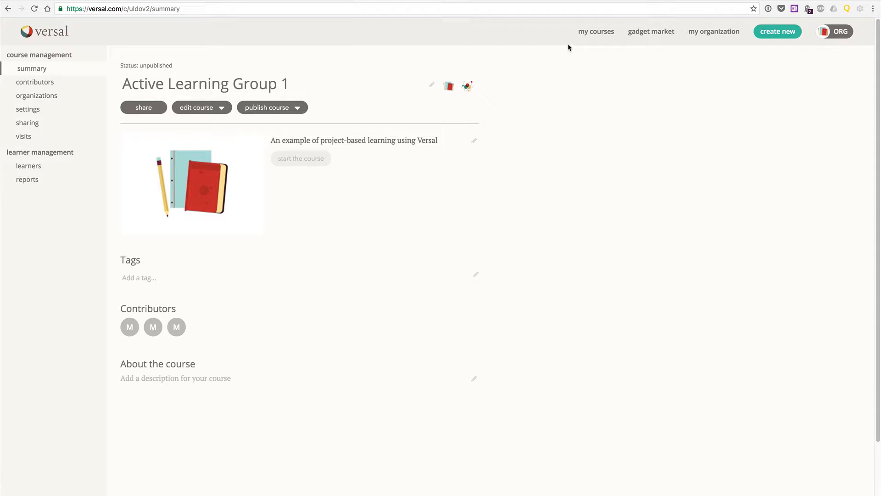
{"action": "left_click", "coordinate": [591, 33]}
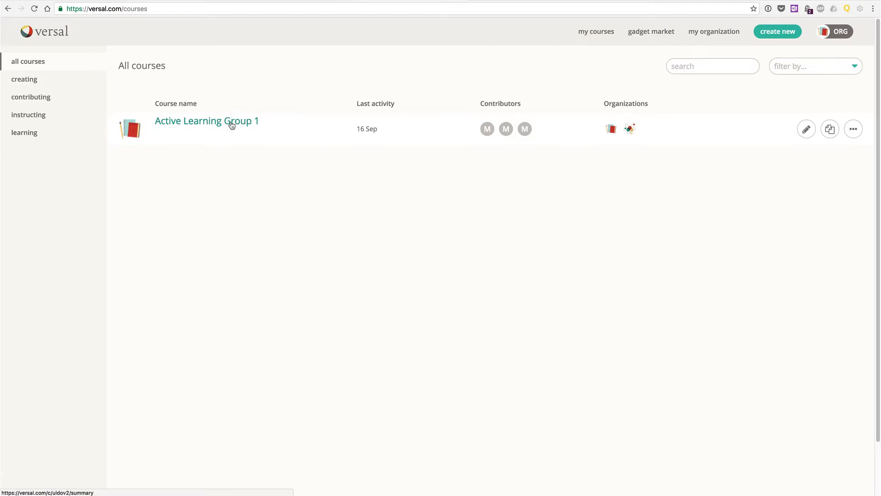
{"action": "left_click", "coordinate": [830, 130]}
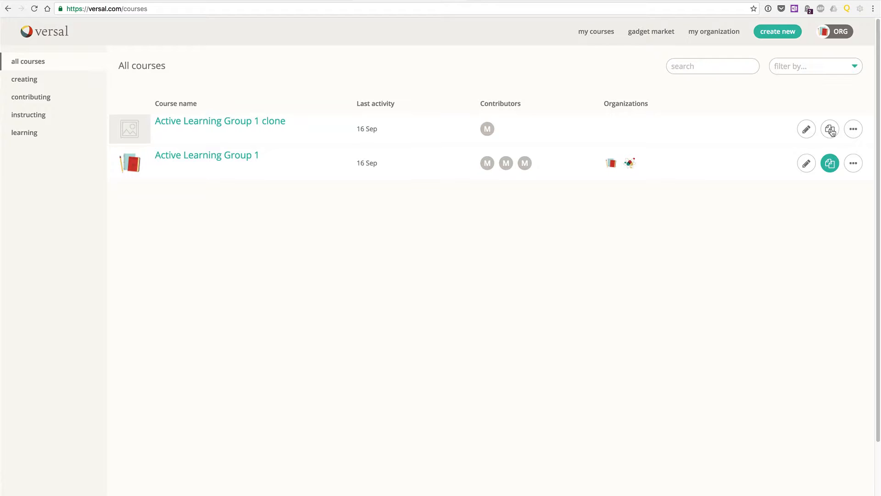
{"action": "left_click", "coordinate": [830, 165]}
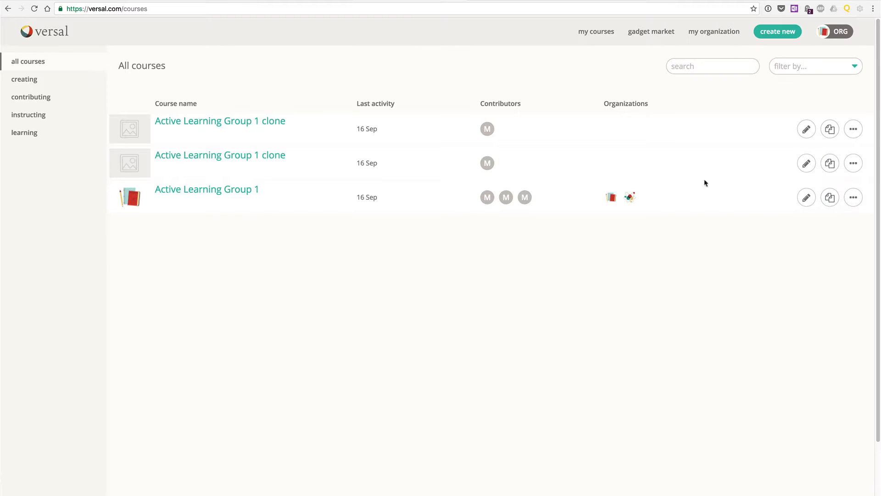
- Open the older of the two course clones and rename it Active Learning Group 2
{"action": "left_click", "coordinate": [276, 161]}
{"action": "left_click", "coordinate": [337, 84]}
{"action": "key", "text": "BackSpace"}
{"action": "key", "text": "BackSpace"}
{"action": "key", "text": "BackSpace"}
{"action": "key", "text": "BackSpace"}
{"action": "key", "text": "BackSpace"}
{"action": "key", "text": "BackSpace"}
{"action": "key", "text": "BackSpace"}
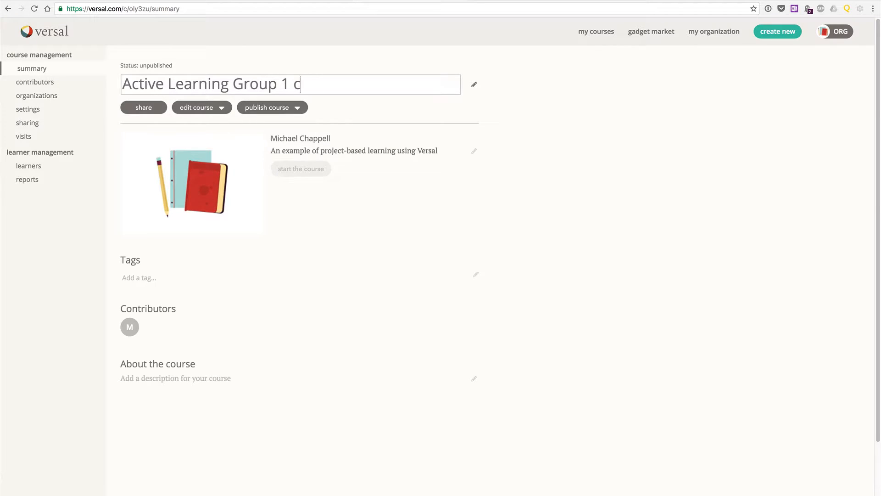
{"action": "type", "text": "2"}
{"action": "left_click", "coordinate": [562, 109]}
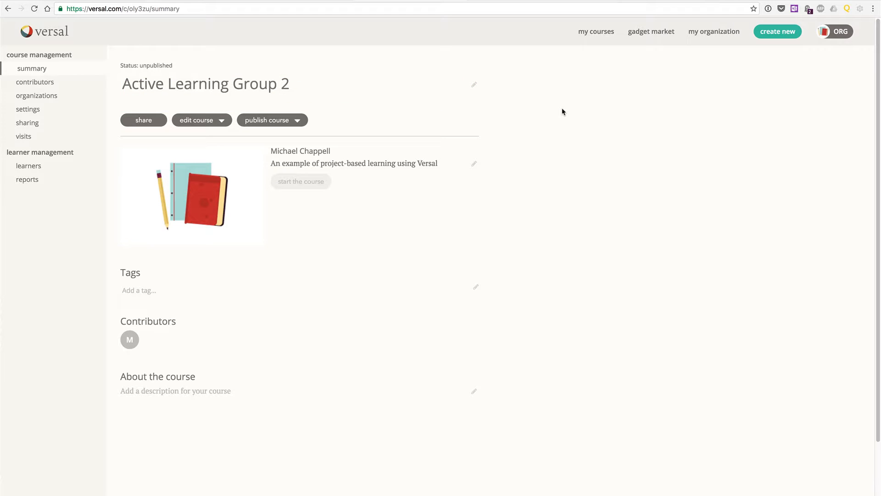
- Rename the remaining clone Active Learning Group 3 and return to the list of all courses
{"action": "left_click", "coordinate": [593, 33]}
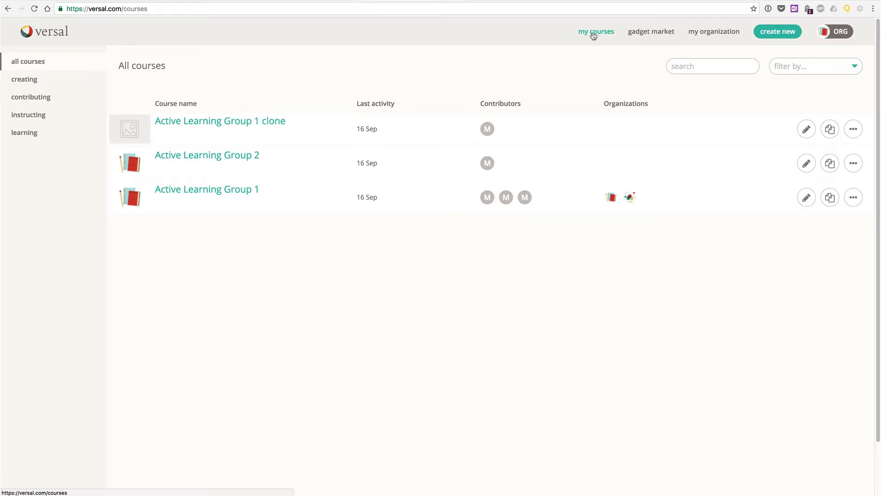
{"action": "left_click", "coordinate": [275, 122]}
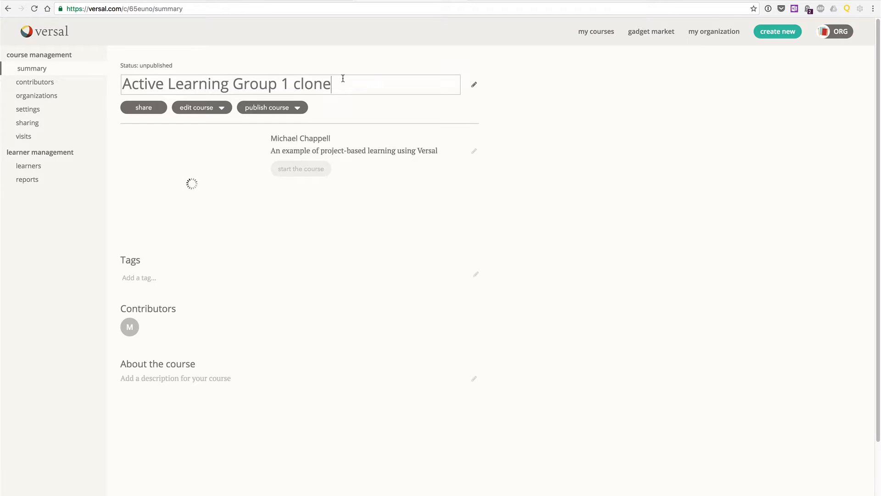
{"action": "key", "text": "BackSpace"}
{"action": "key", "text": "BackSpace"}
{"action": "key", "text": "BackSpace"}
{"action": "key", "text": "BackSpace"}
{"action": "key", "text": "BackSpace"}
{"action": "key", "text": "BackSpace"}
{"action": "key", "text": "BackSpace"}
{"action": "type", "text": "3"}
{"action": "left_click", "coordinate": [514, 97]}
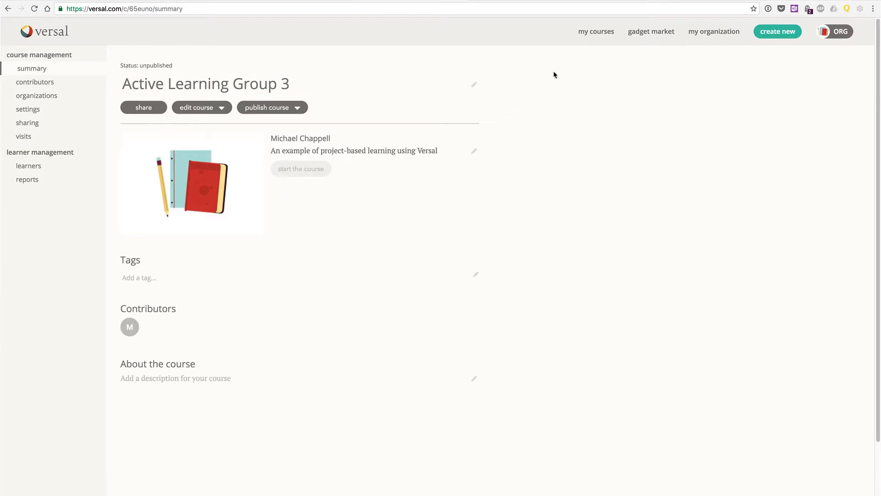
{"action": "left_click", "coordinate": [588, 33]}
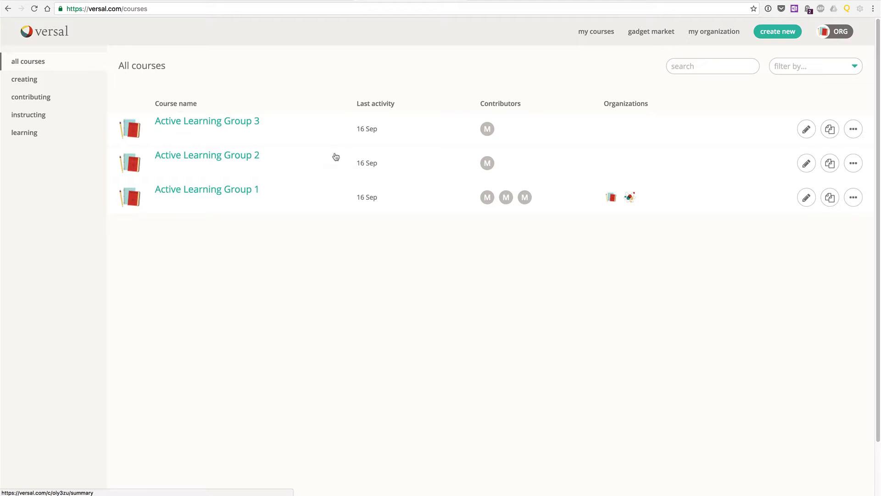
- Invite a new student to the class organization by entering the student's e-mail address and sending the invitation
{"action": "left_click", "coordinate": [724, 34]}
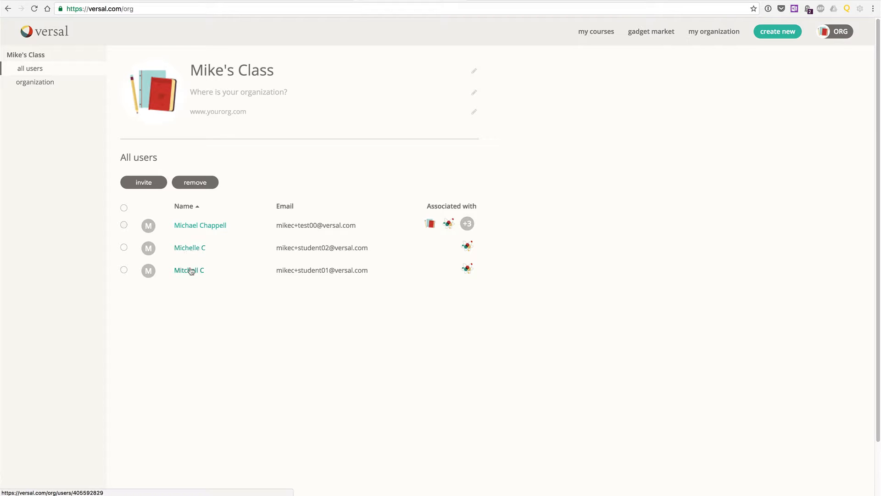
{"action": "left_click", "coordinate": [154, 183]}
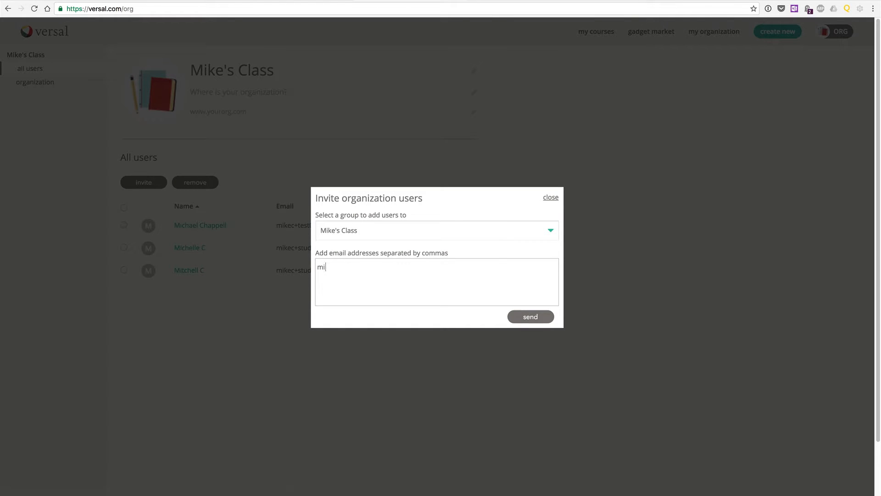
{"action": "left_click", "coordinate": [529, 316]}
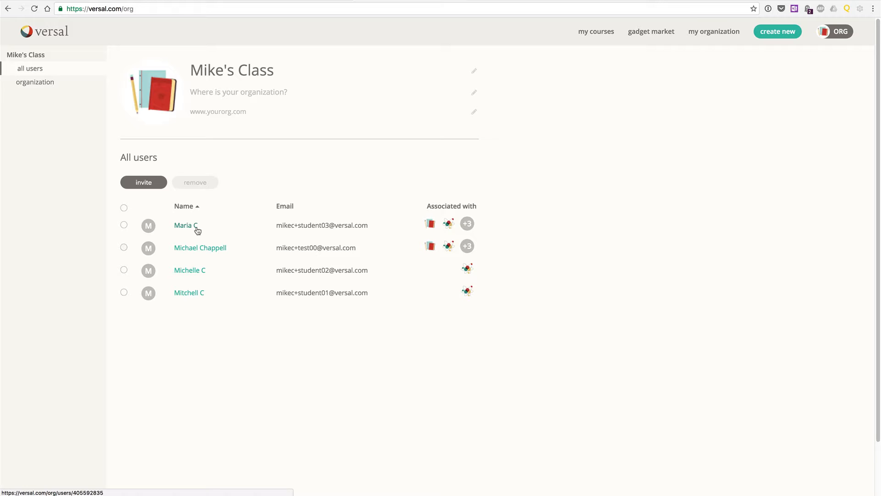
- Add a group named Group 3 under Section 1 in the class organization
{"action": "left_click", "coordinate": [28, 84]}
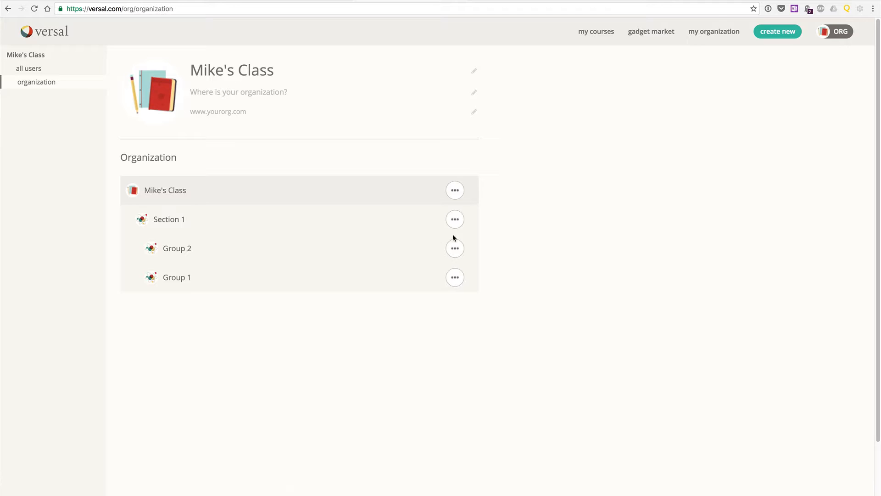
{"action": "left_click", "coordinate": [456, 221]}
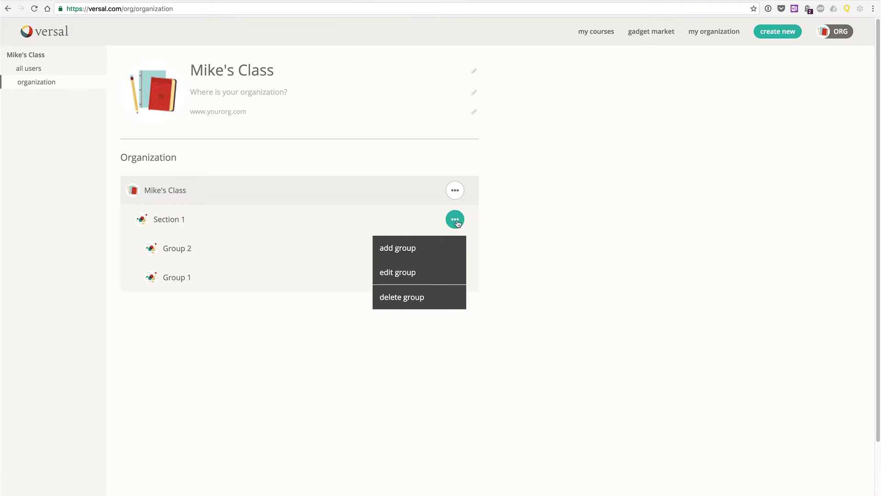
{"action": "left_click", "coordinate": [434, 251]}
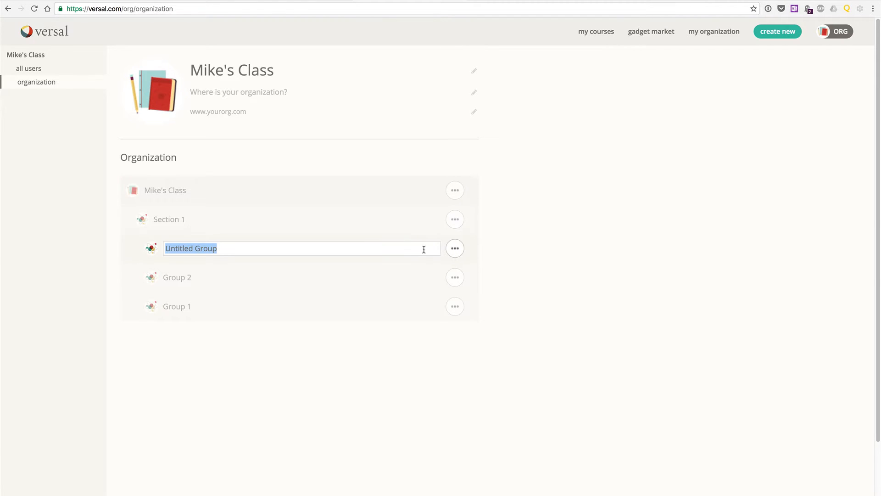
{"action": "type", "text": "Grou"}
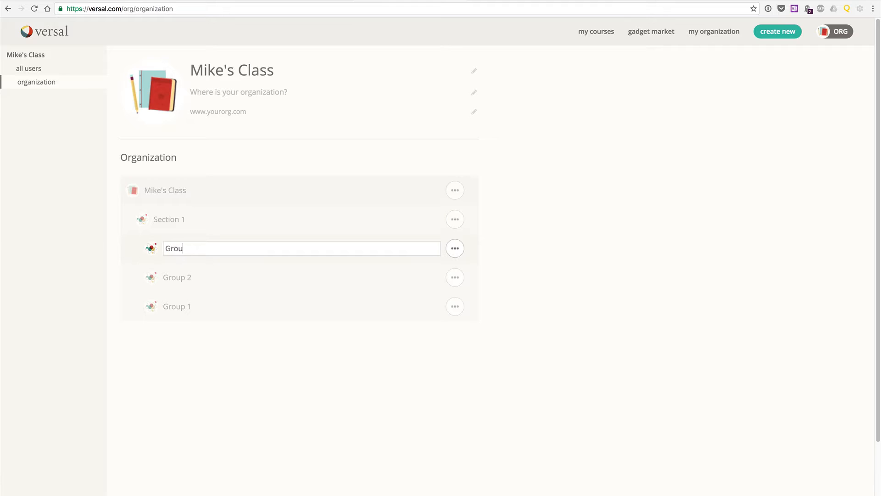
{"action": "type", "text": "p 3"}
{"action": "key", "text": "Return"}
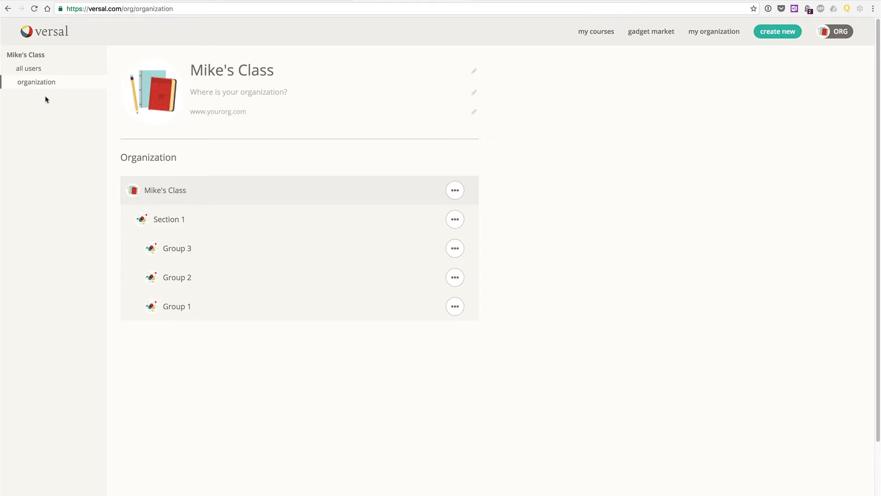
- Look through the group roles assigned to the two existing students in the organization's user list
{"action": "left_click", "coordinate": [36, 71]}
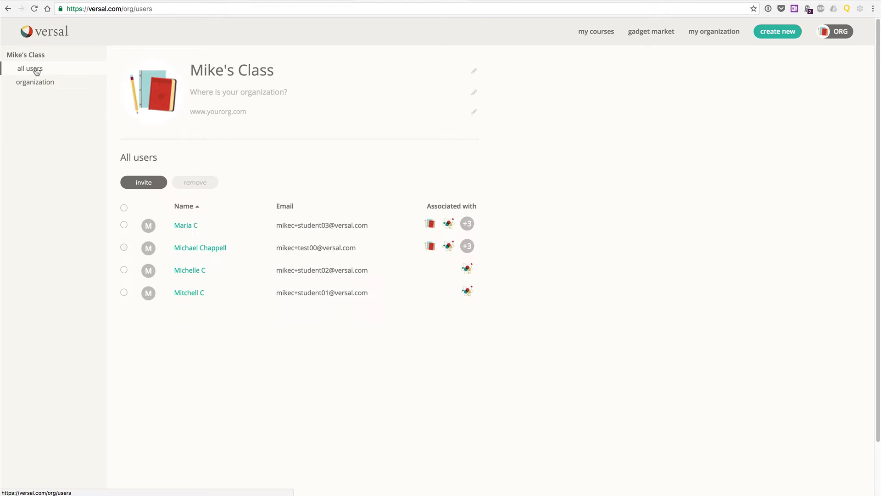
{"action": "left_click", "coordinate": [186, 297]}
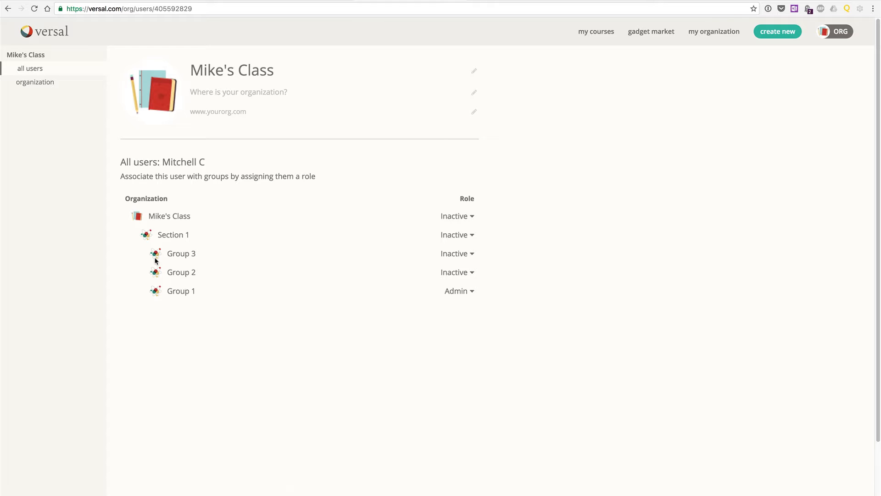
{"action": "key", "text": "super+bracketleft"}
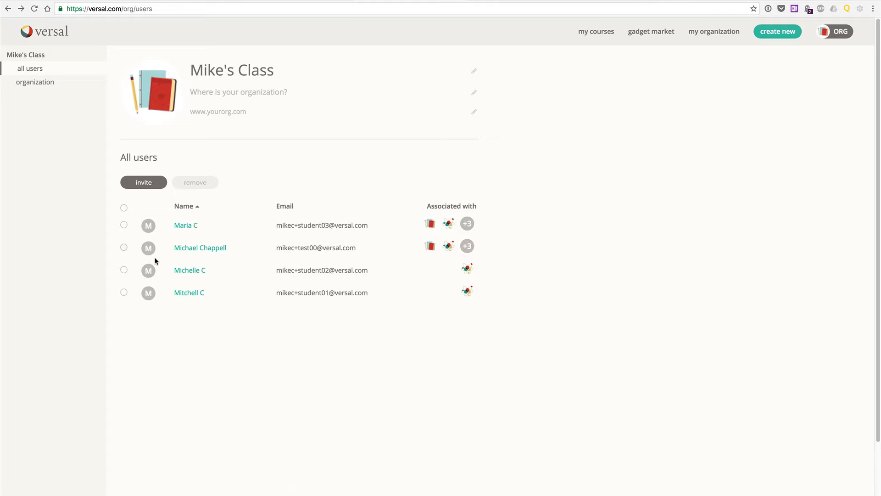
{"action": "left_click", "coordinate": [182, 269]}
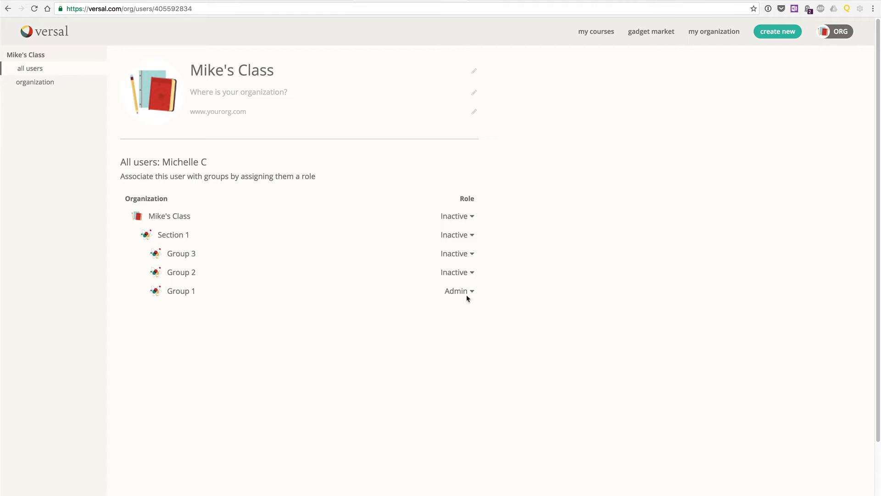
{"action": "key", "text": "super+bracketleft"}
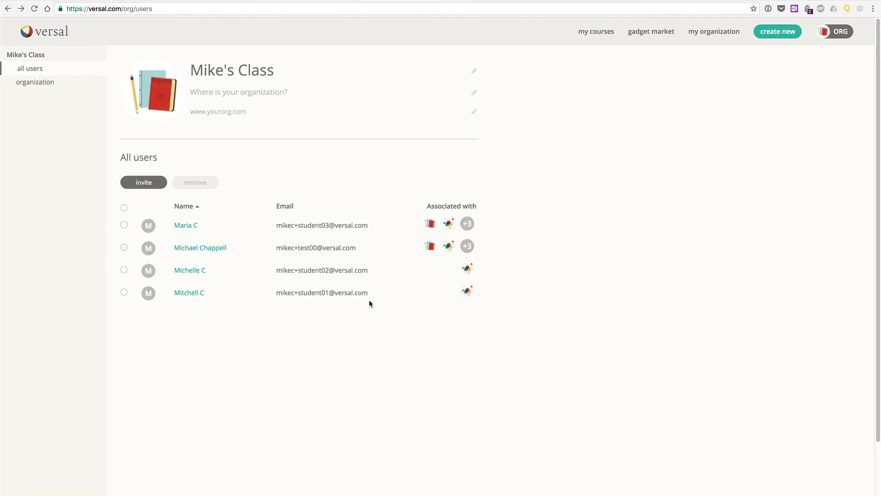
- Set the newly invited student's role to Inactive for the whole class and to Admin for Group 2
{"action": "left_click", "coordinate": [183, 225]}
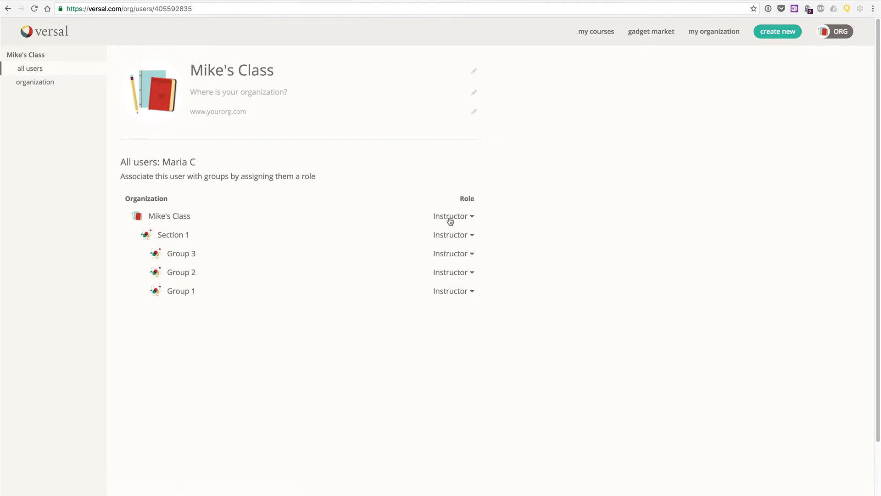
{"action": "left_click", "coordinate": [473, 217]}
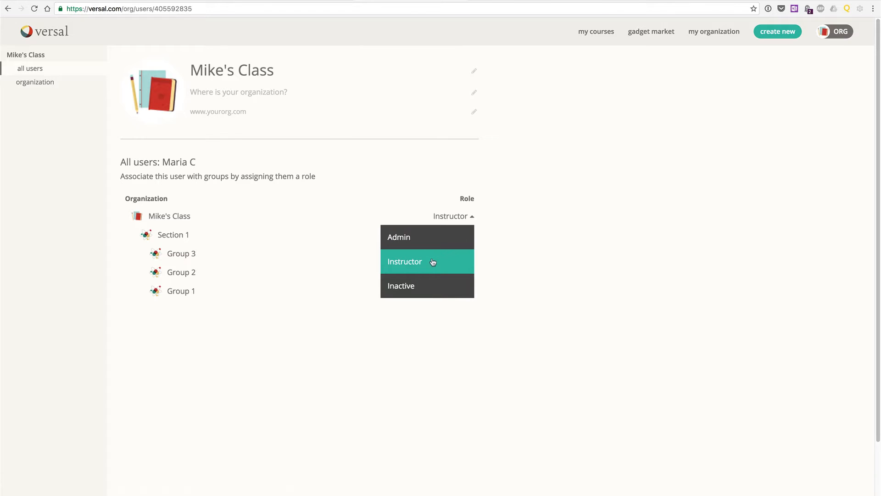
{"action": "left_click", "coordinate": [423, 281]}
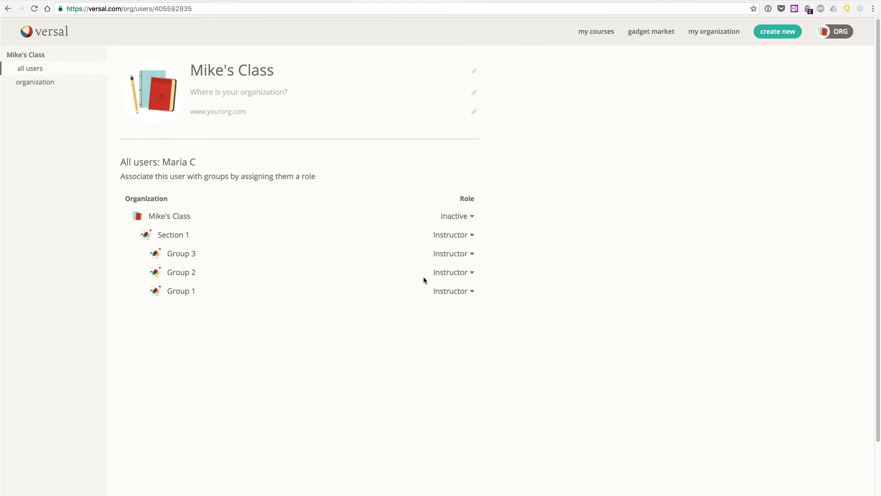
{"action": "left_click", "coordinate": [472, 274]}
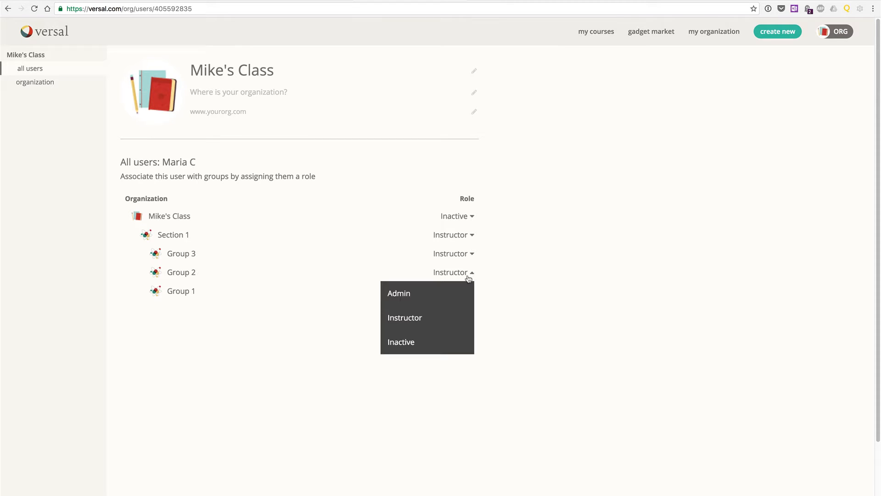
{"action": "left_click", "coordinate": [418, 294]}
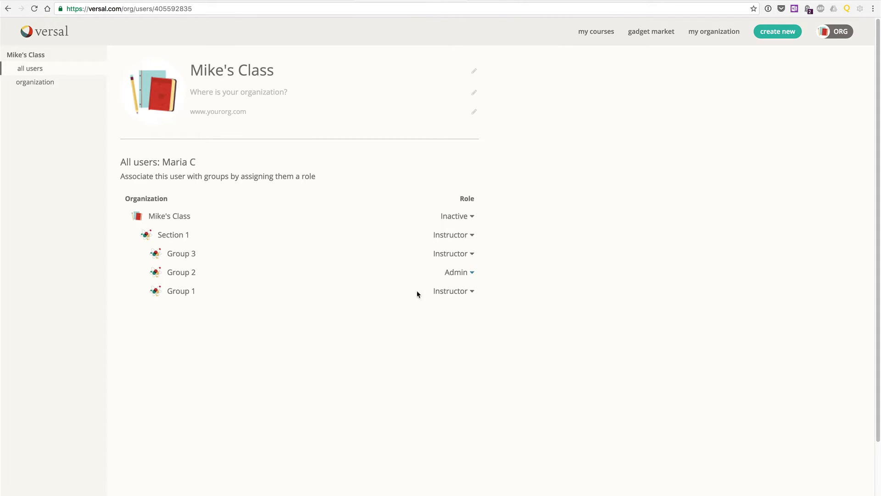
- Set the new student's role to Inactive in Group 1, Group 3 and Section 1
{"action": "left_click", "coordinate": [468, 292]}
{"action": "left_click", "coordinate": [446, 362]}
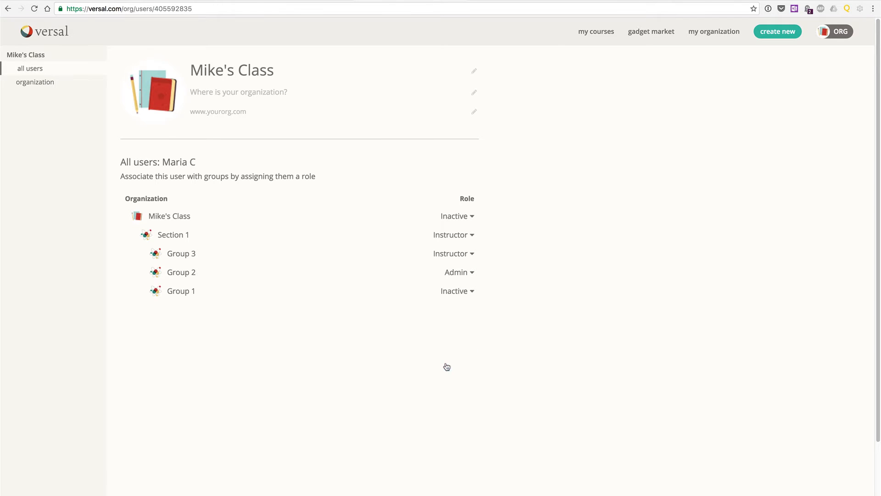
{"action": "left_click", "coordinate": [471, 254]}
{"action": "left_click", "coordinate": [456, 321]}
{"action": "left_click", "coordinate": [471, 236]}
{"action": "left_click", "coordinate": [460, 309]}
- Limit the Active Learning Group 1 course's organization access to Group 1, removing its association with the whole class
{"action": "left_click", "coordinate": [592, 32]}
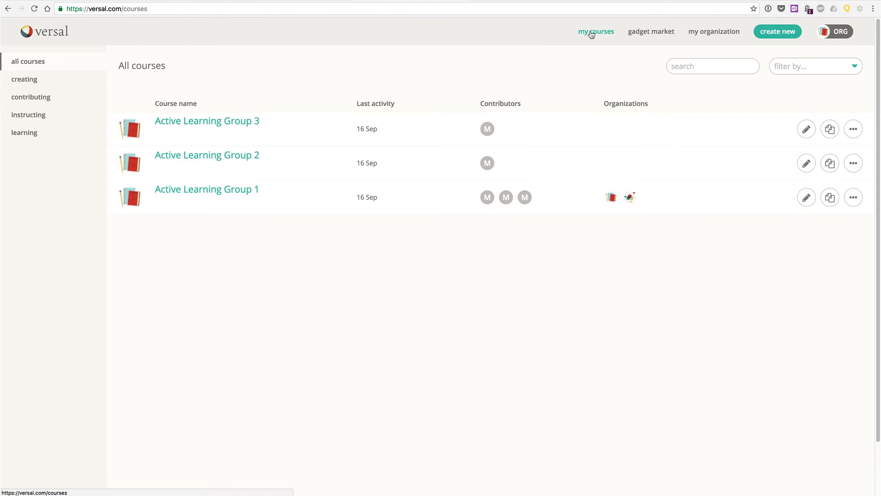
{"action": "left_click", "coordinate": [204, 192]}
{"action": "left_click", "coordinate": [39, 97]}
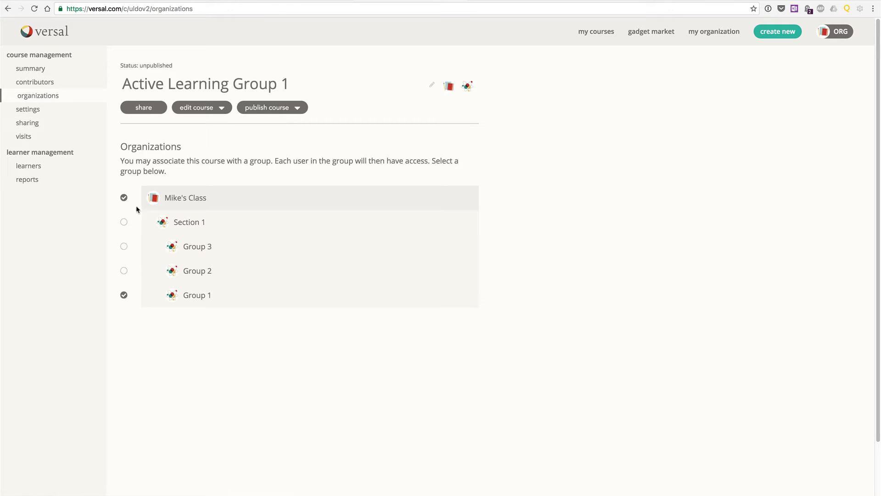
{"action": "left_click", "coordinate": [124, 197]}
{"action": "left_click", "coordinate": [123, 294]}
- Associate the Active Learning Group 2 course with Group 2 in its organization settings
{"action": "left_click", "coordinate": [586, 31]}
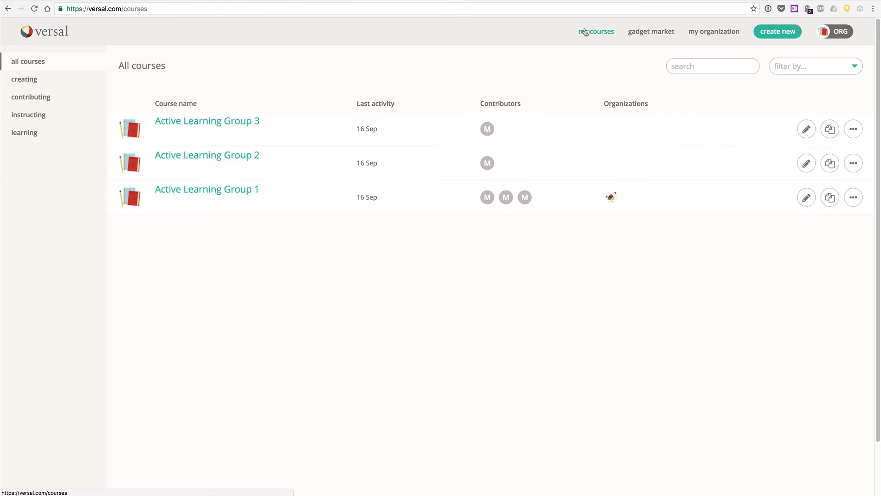
{"action": "left_click", "coordinate": [240, 154]}
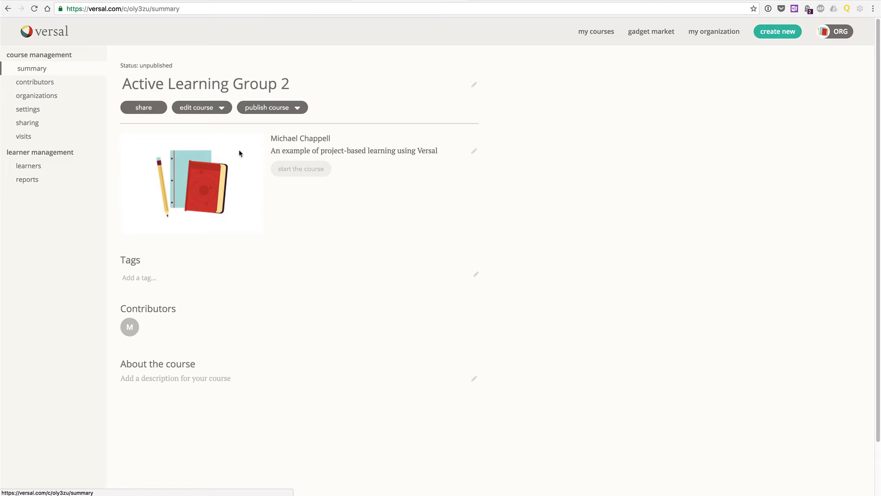
{"action": "left_click", "coordinate": [38, 96]}
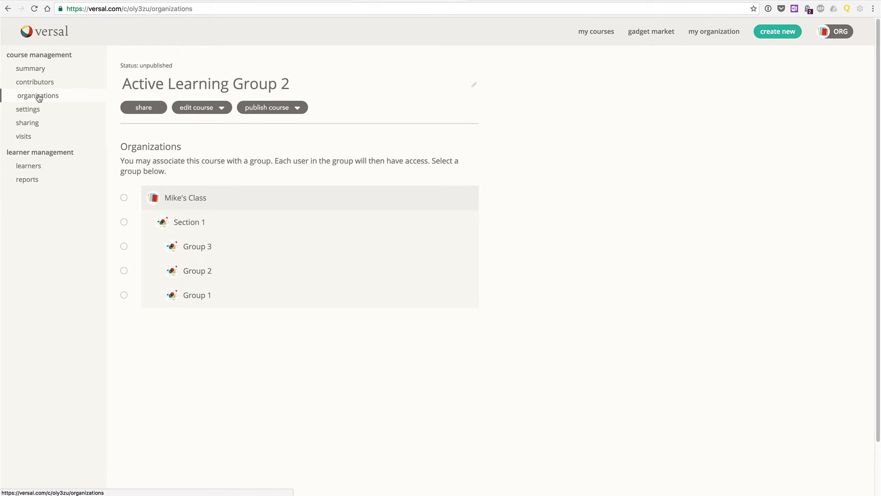
{"action": "left_click", "coordinate": [124, 271]}
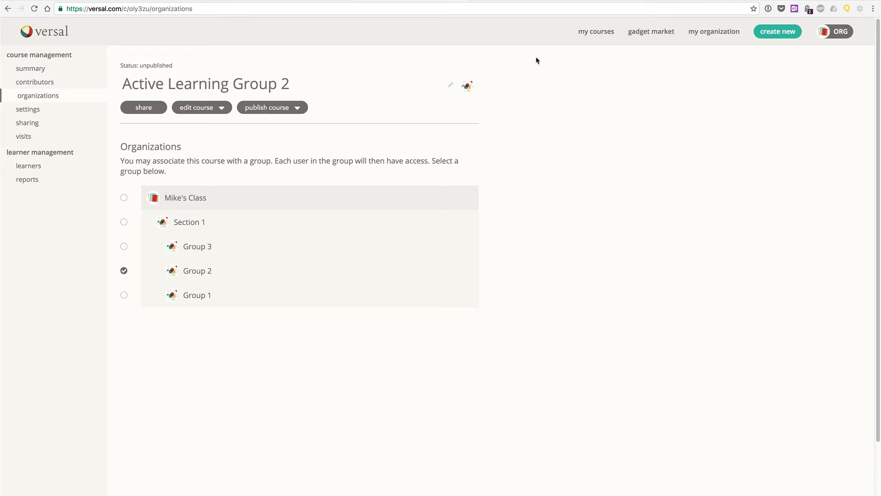
- Associate the Active Learning Group 3 course with Group 3 in its organization settings
{"action": "left_click", "coordinate": [602, 32]}
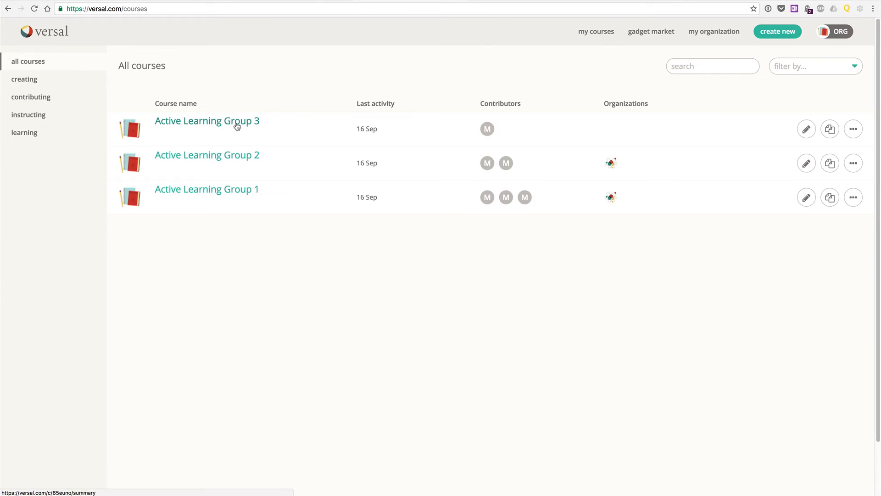
{"action": "left_click", "coordinate": [237, 126]}
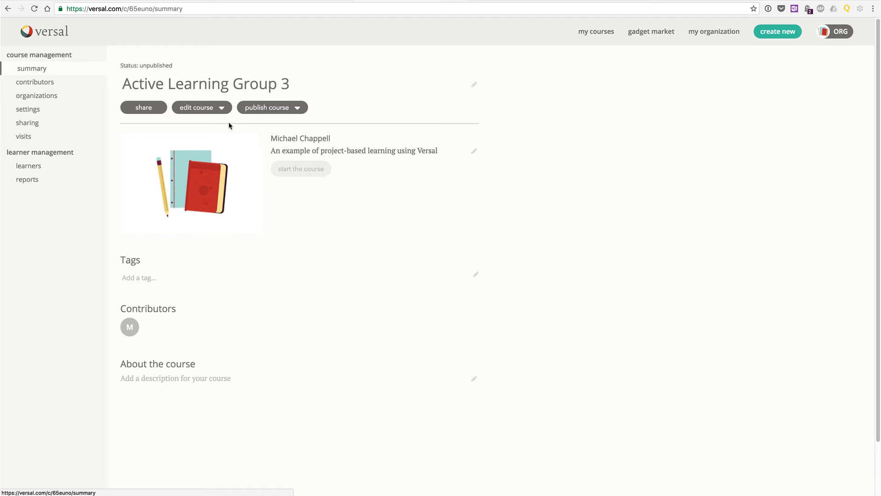
{"action": "left_click", "coordinate": [40, 98]}
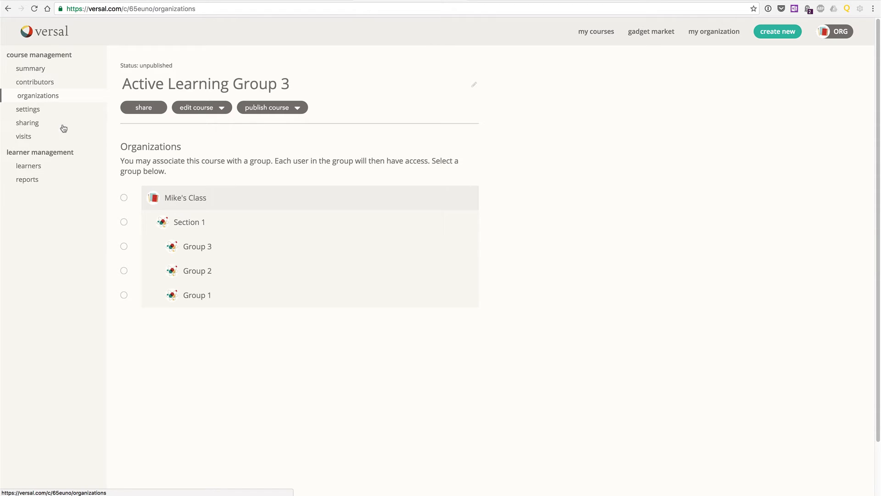
{"action": "left_click", "coordinate": [124, 246]}
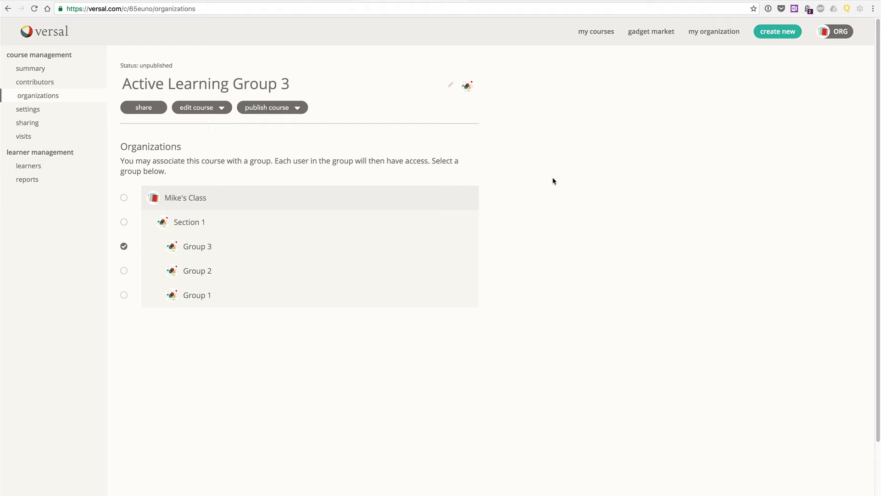
- Review the group roles of one Group 1 student and the Group 2 student in the organization's user list
{"action": "left_click", "coordinate": [714, 32]}
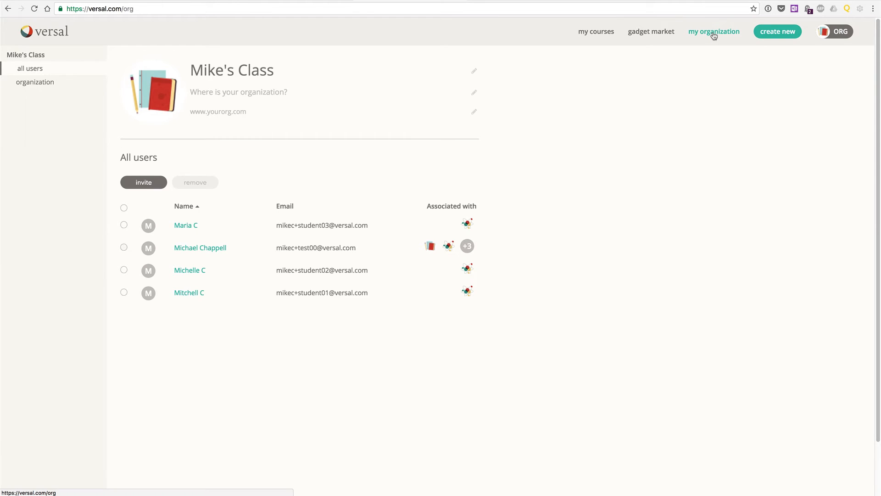
{"action": "left_click", "coordinate": [184, 272]}
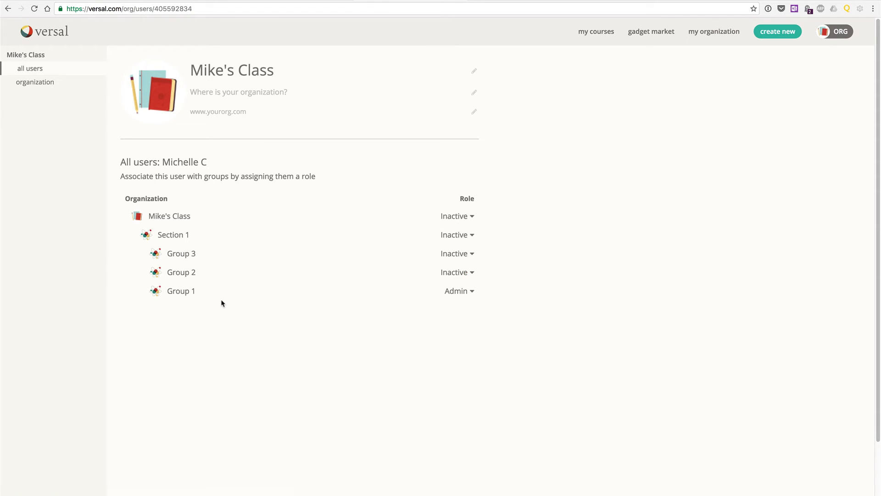
{"action": "left_click", "coordinate": [36, 69]}
{"action": "left_click", "coordinate": [188, 226]}
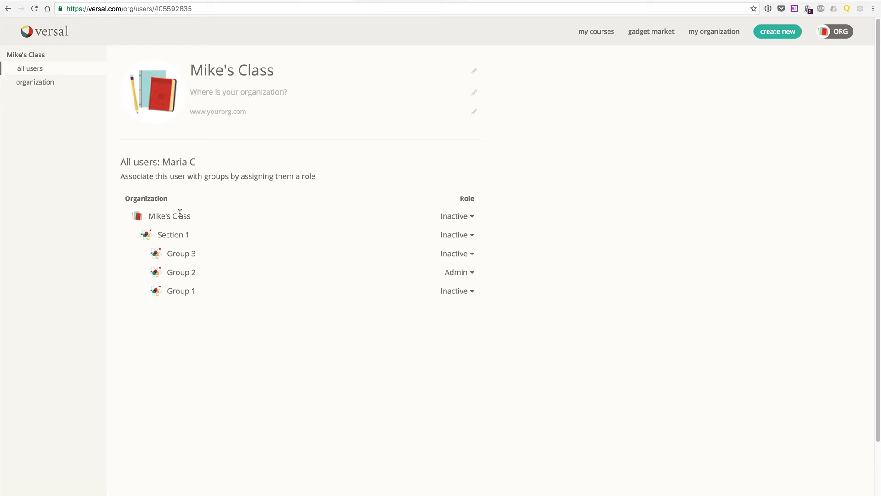
{"action": "left_click", "coordinate": [594, 34]}
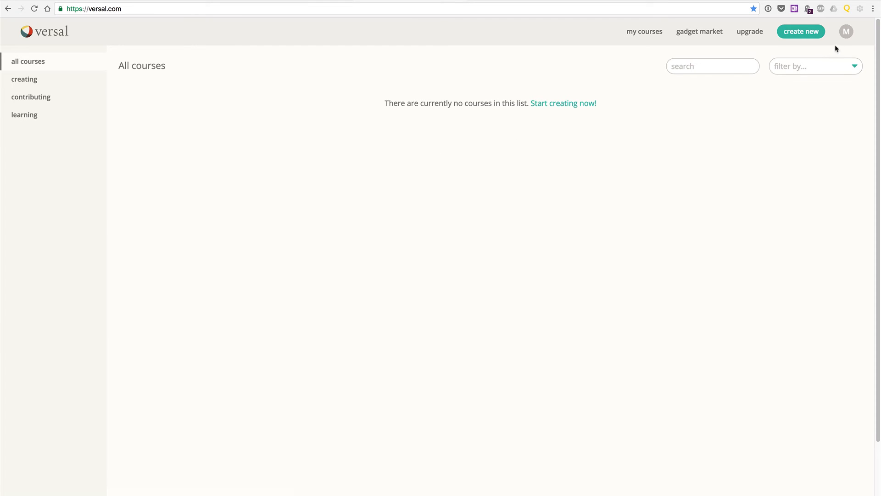
- Switch the student account to the class organization and check its available courses and the student's own group roles
{"action": "left_click", "coordinate": [846, 32]}
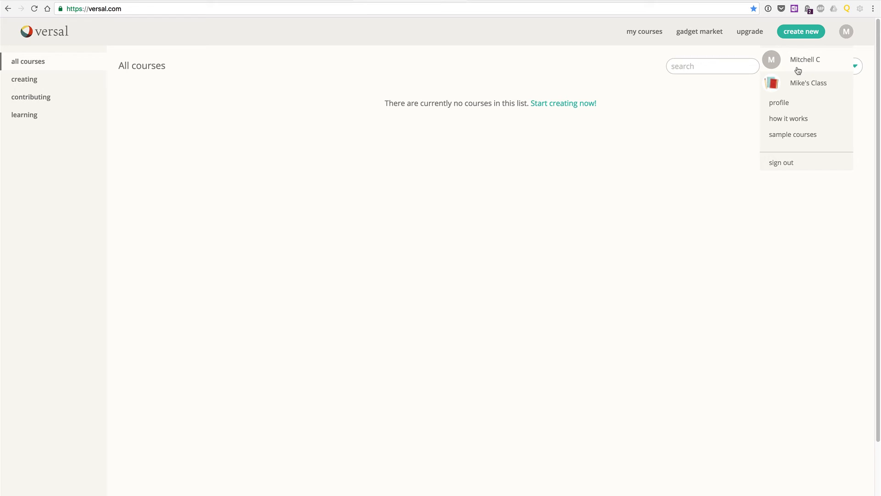
{"action": "left_click", "coordinate": [809, 84]}
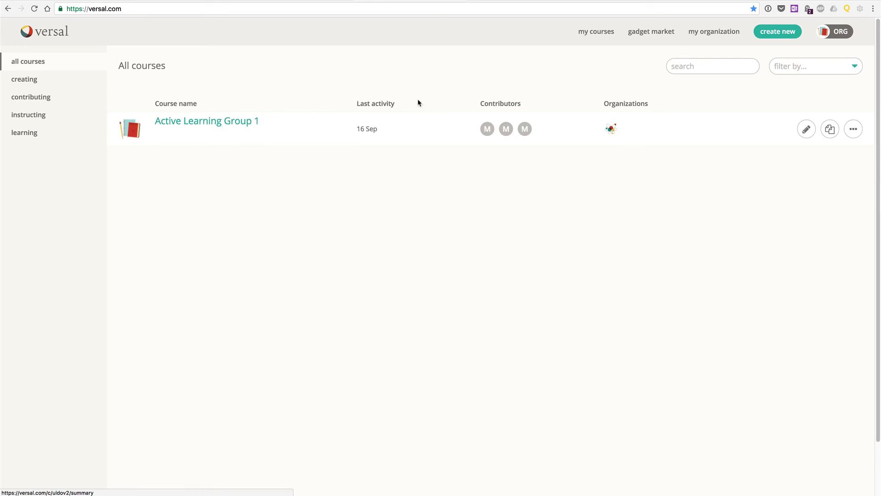
{"action": "left_click", "coordinate": [698, 35]}
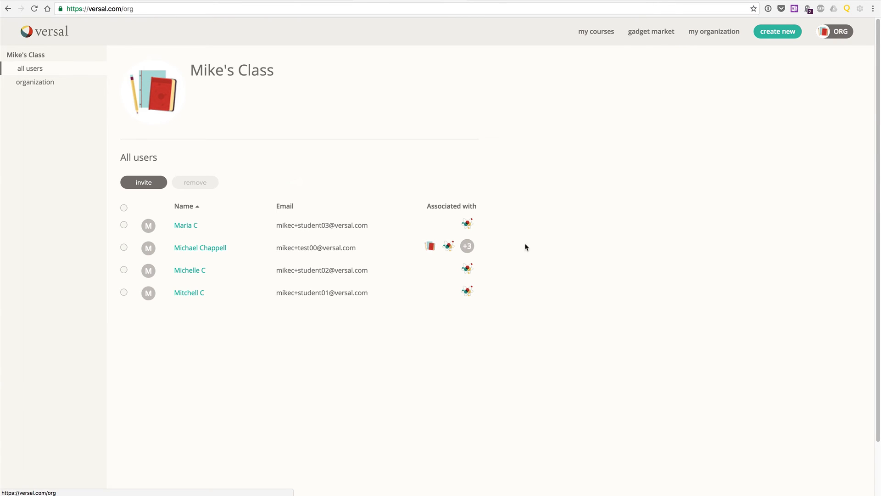
{"action": "left_click", "coordinate": [179, 295]}
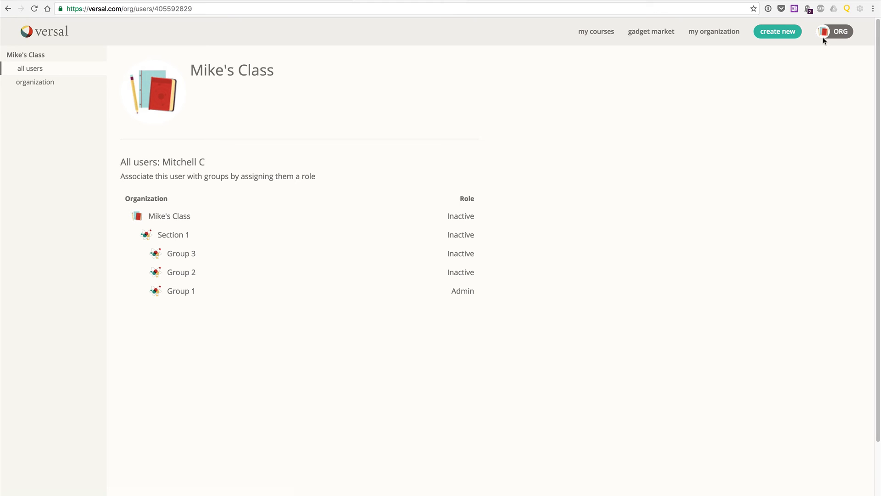
- Sign out of the student account, sign back in with the teacher account and switch to the class organization
{"action": "left_click", "coordinate": [834, 32]}
{"action": "left_click", "coordinate": [783, 162]}
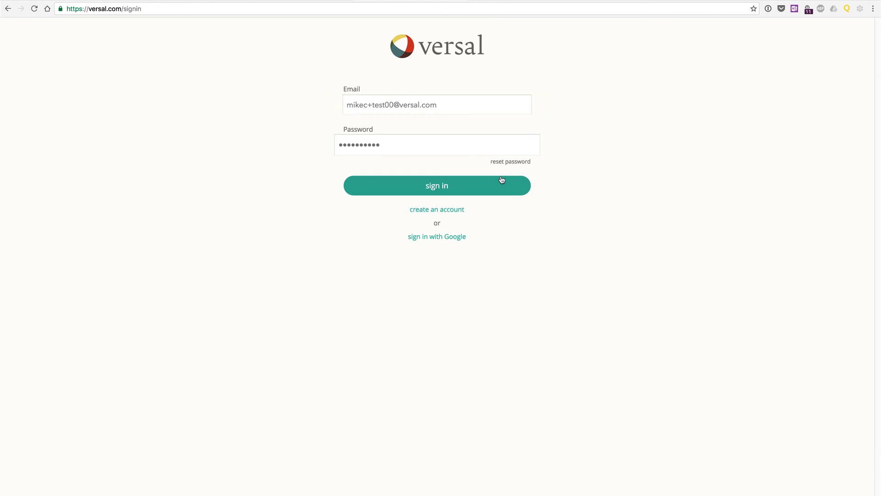
{"action": "left_click", "coordinate": [488, 185]}
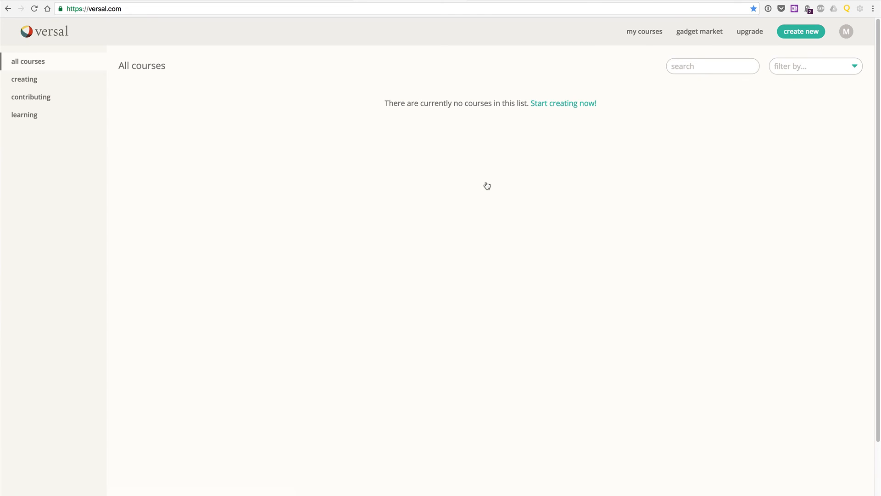
{"action": "left_click", "coordinate": [845, 32]}
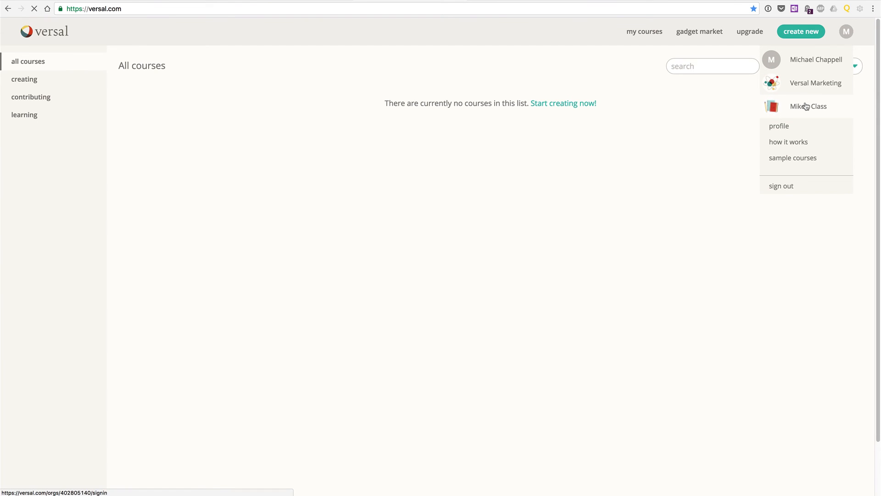
{"action": "left_click", "coordinate": [807, 106]}
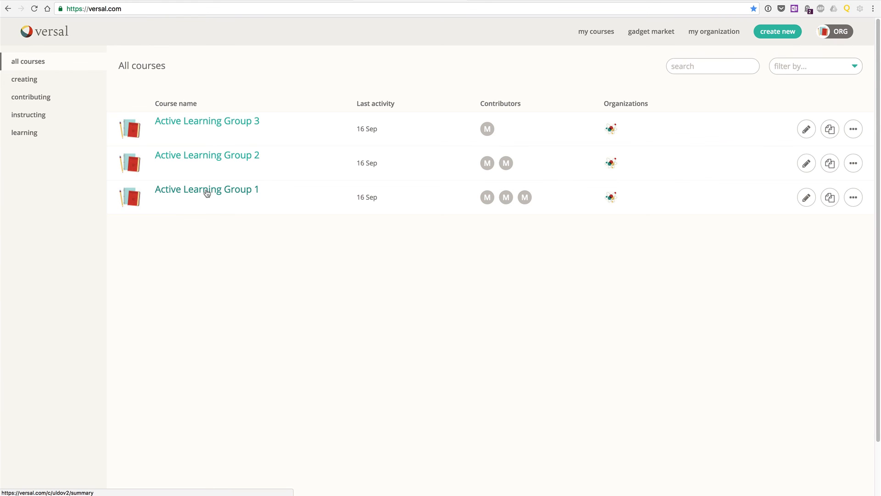
- Open the Active Learning Group 2 course for editing and look over its Prokaryotic Cell lesson
{"action": "left_click", "coordinate": [211, 155]}
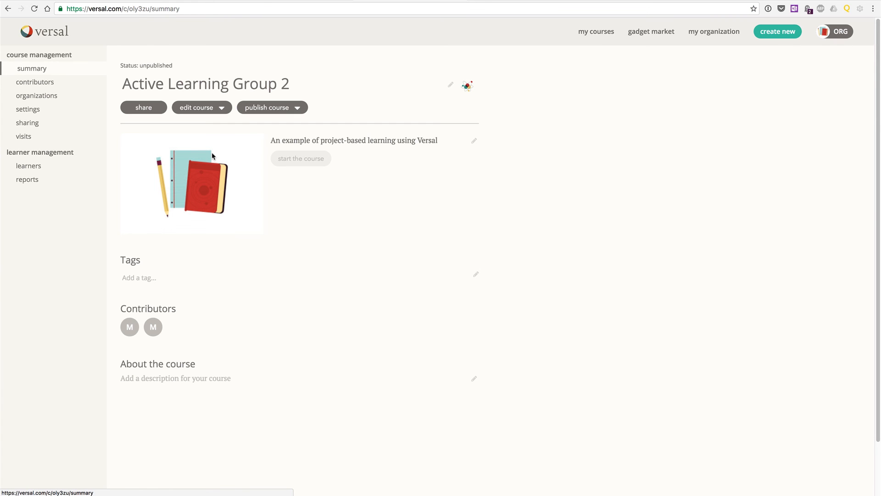
{"action": "left_click", "coordinate": [208, 109]}
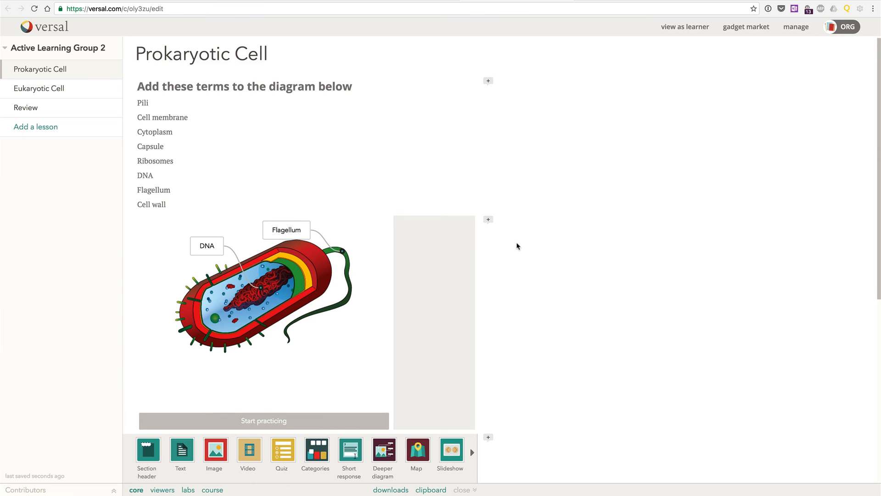
{"action": "scroll", "coordinate": [517, 245], "scroll_direction": "down", "scroll_amount": 5}
{"action": "scroll", "coordinate": [518, 246], "scroll_direction": "down", "scroll_amount": 10}
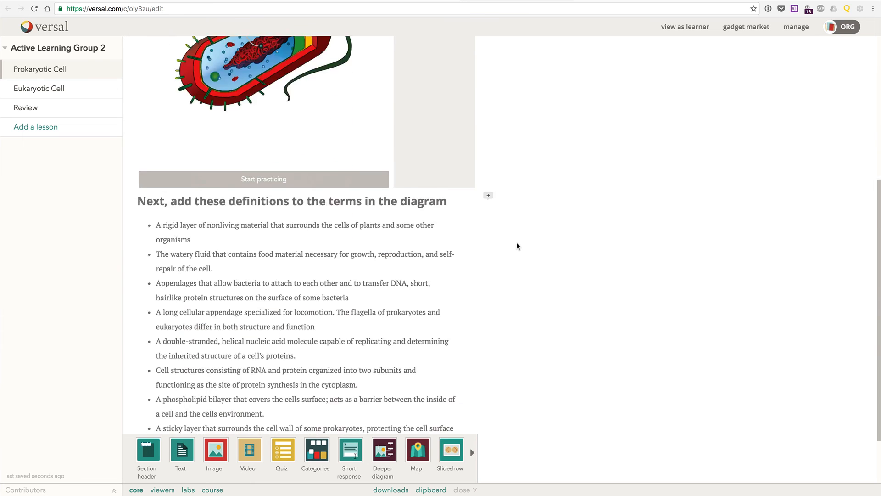
{"action": "scroll", "coordinate": [517, 246], "scroll_direction": "up", "scroll_amount": 15}
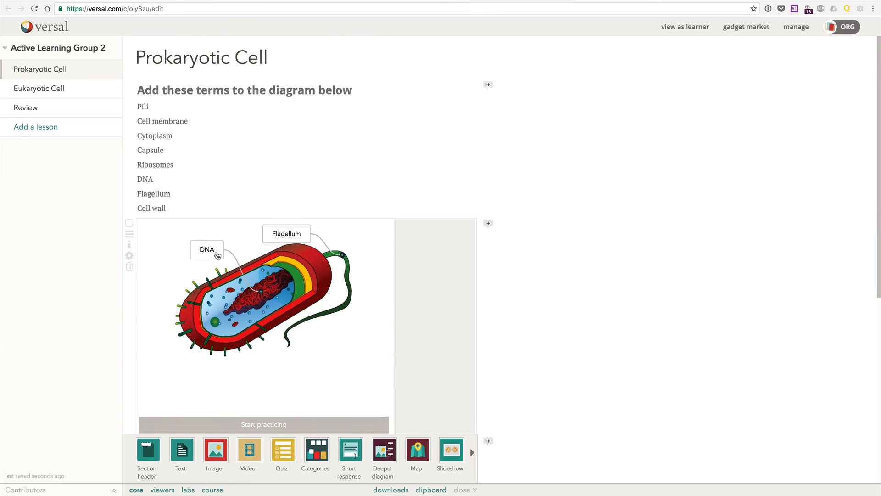